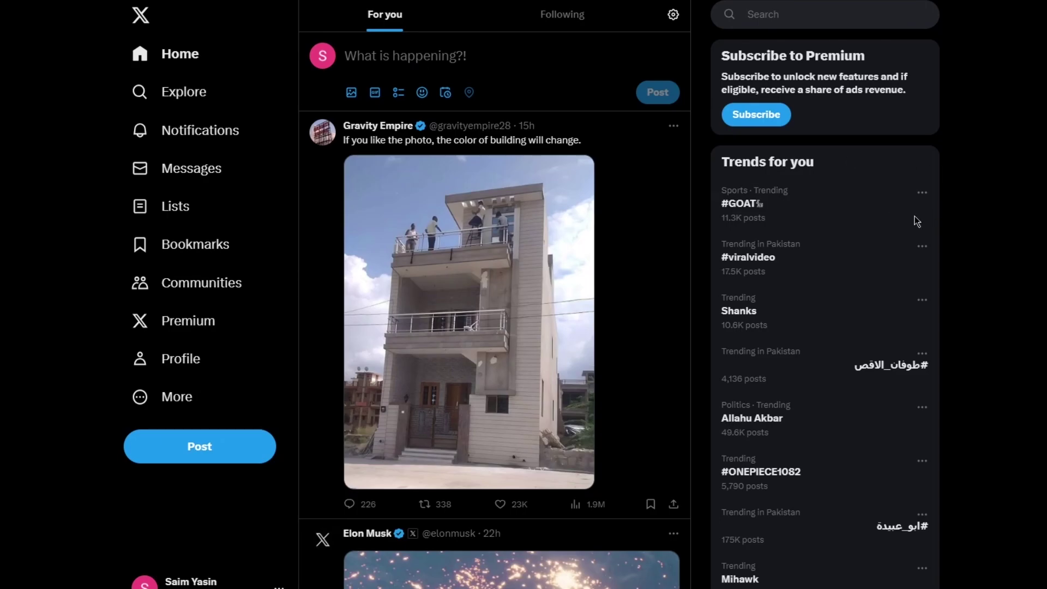
scroll(917, 221, down, 5)
scroll(492, 295, down, 5)
scroll(990, 70, up, 10)
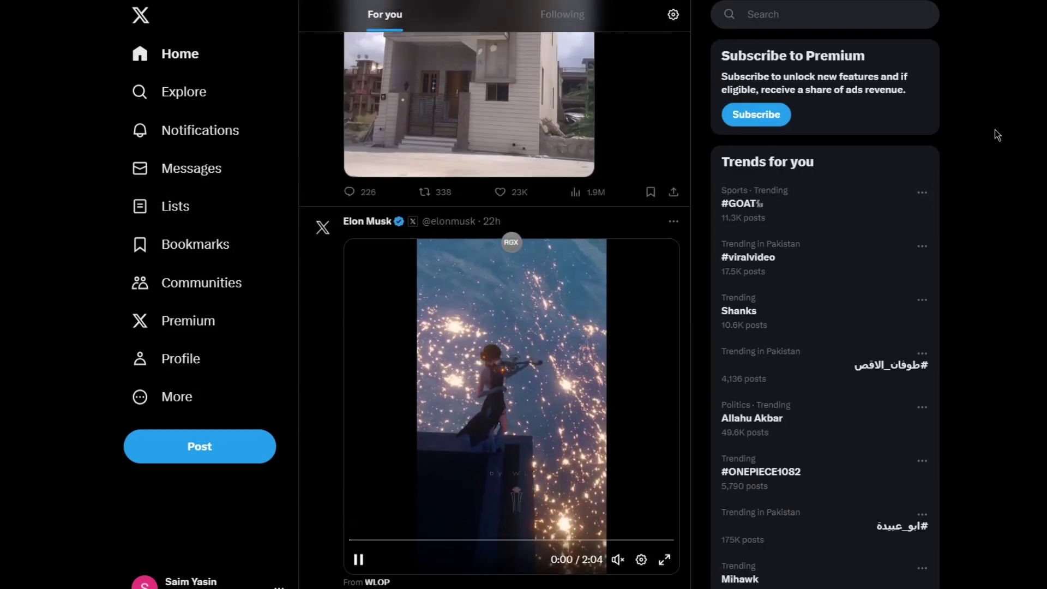
scroll(991, 69, up, 5)
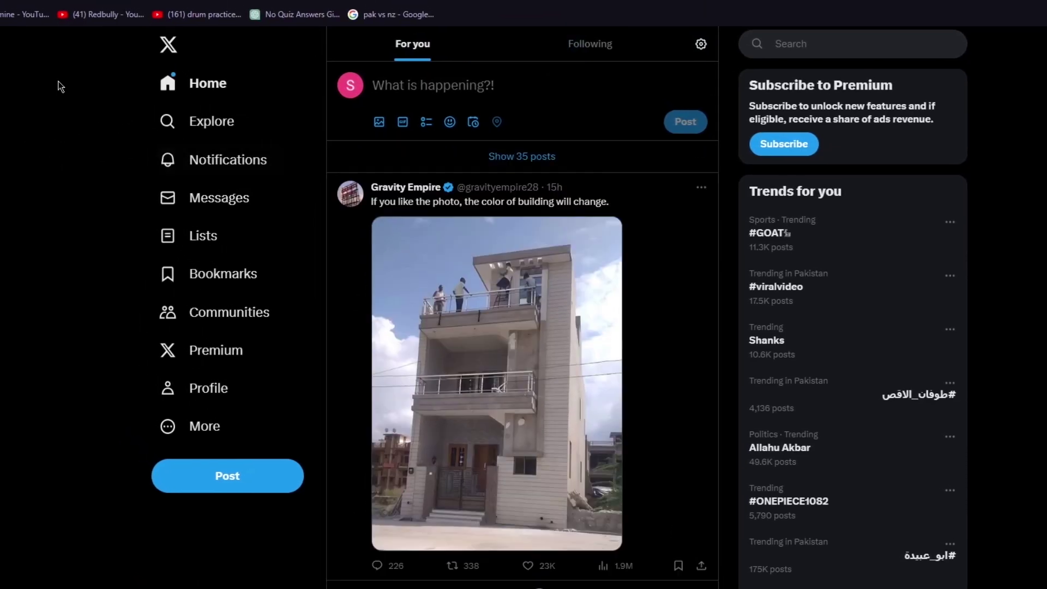
Search for 'twitter ads' in a new Opera GX tab
click(135, 2)
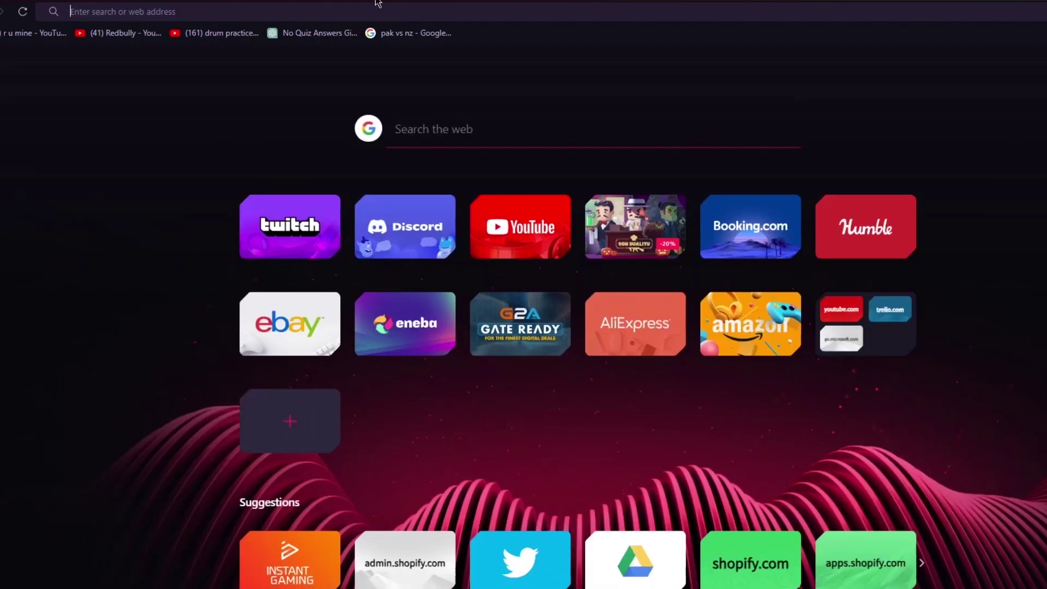
click(123, 12)
text(twitter )
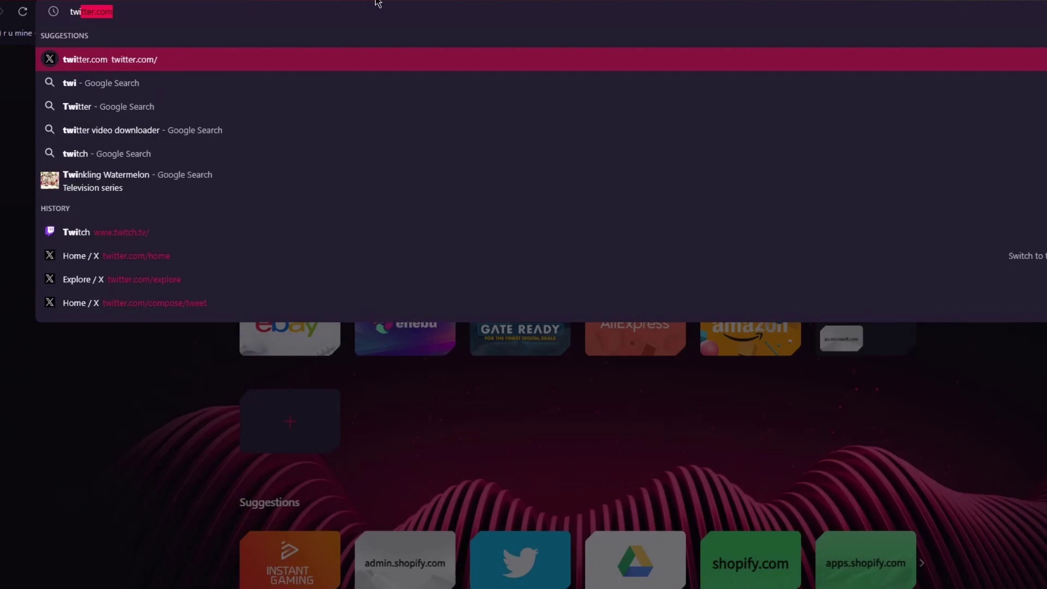
text(ads)
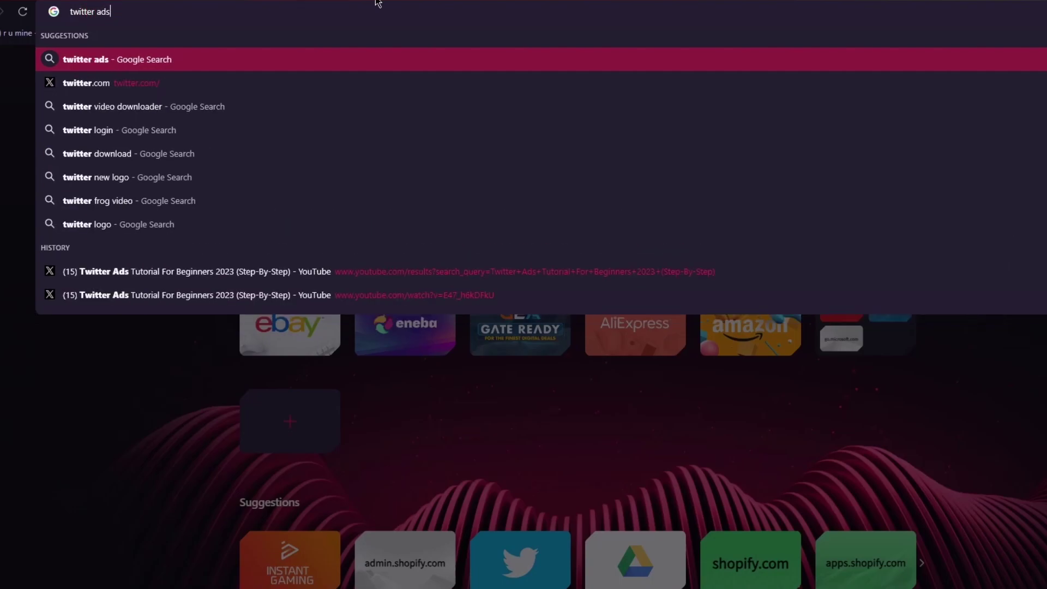
key(Return)
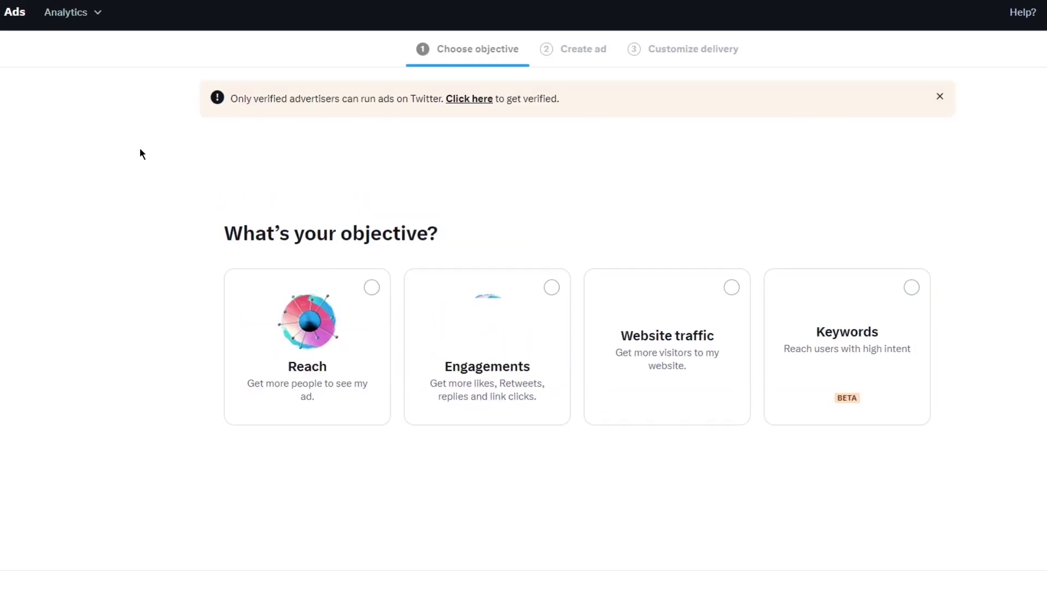
click(1022, 12)
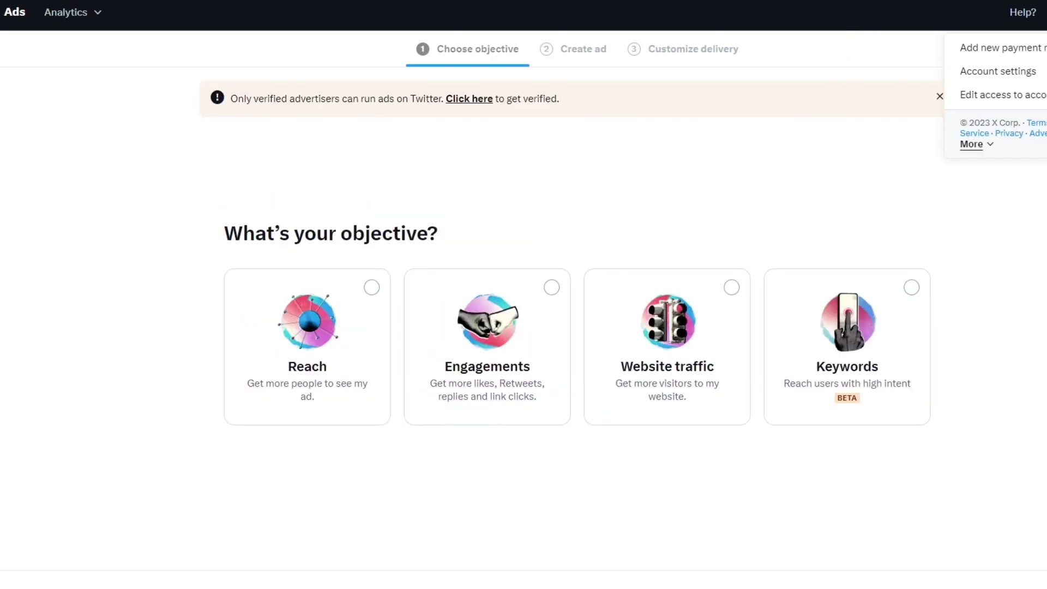
key(Escape)
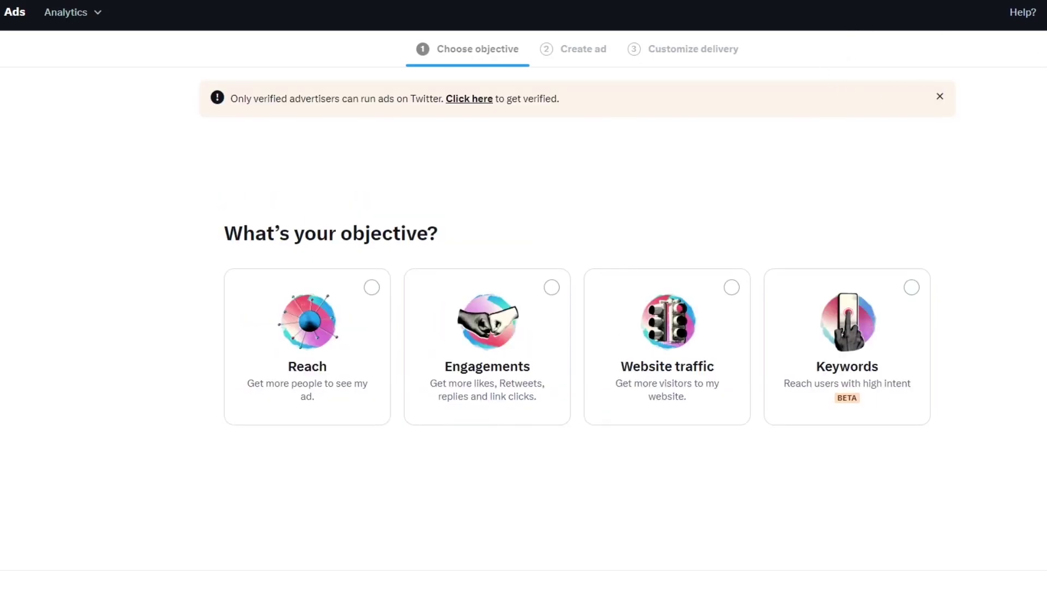
click(1035, 12)
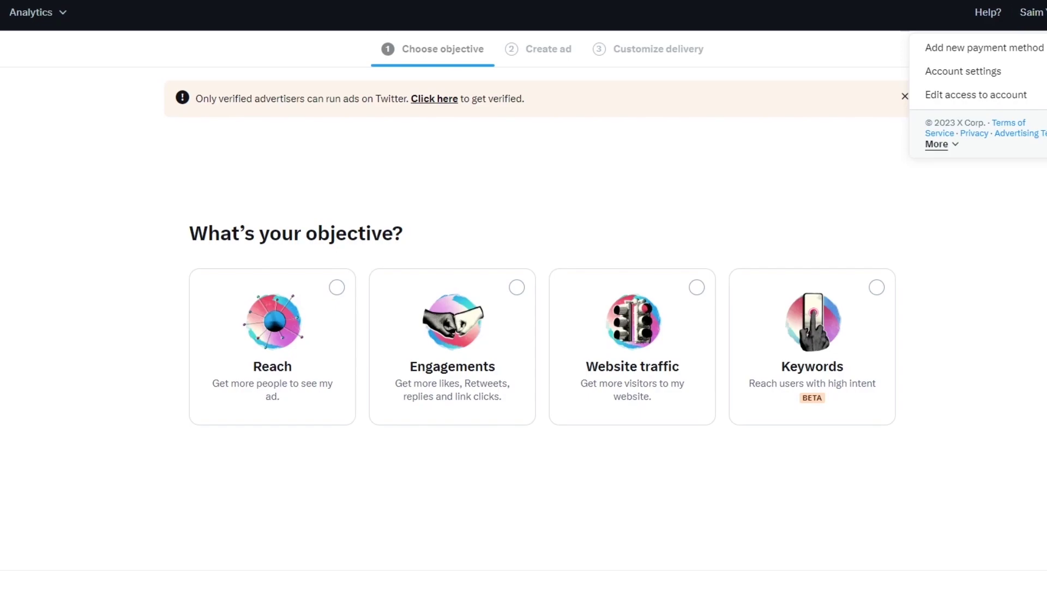
key(Escape)
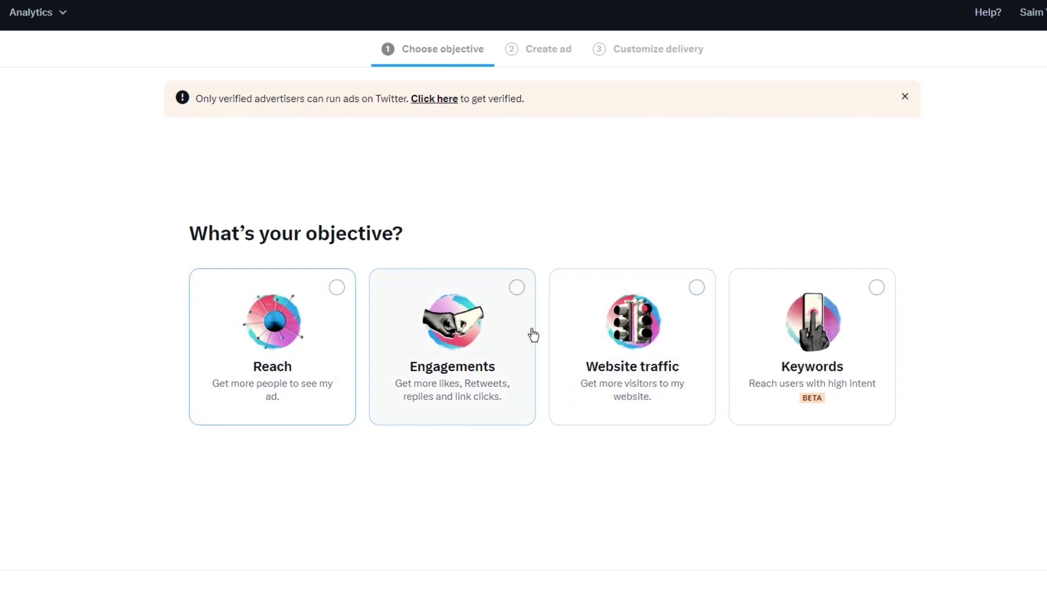
Choose Engagements as the campaign objective and continue to the ad text field
click(444, 361)
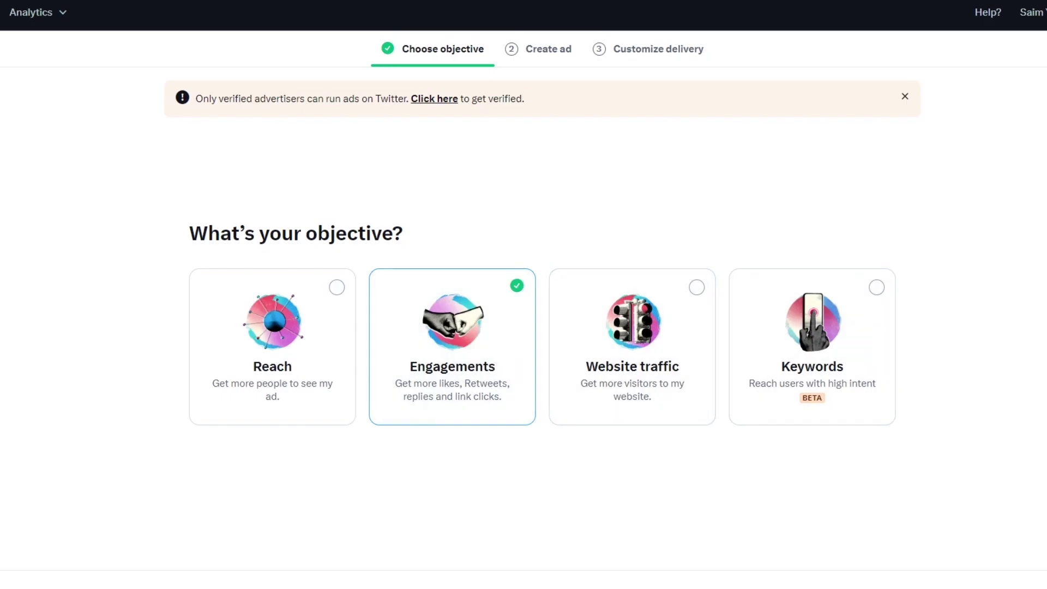
click(988, 468)
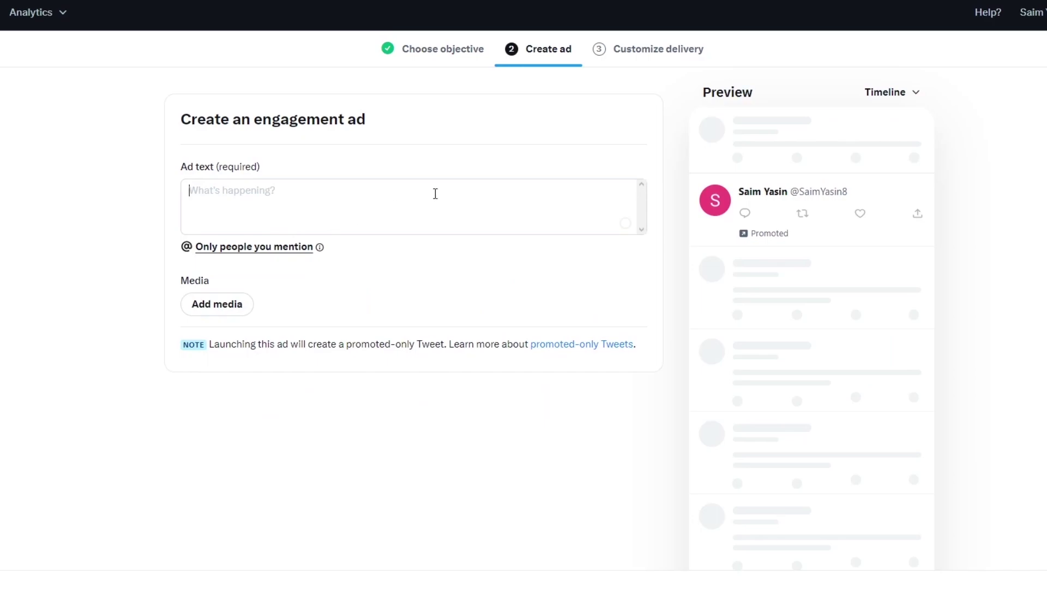
click(435, 193)
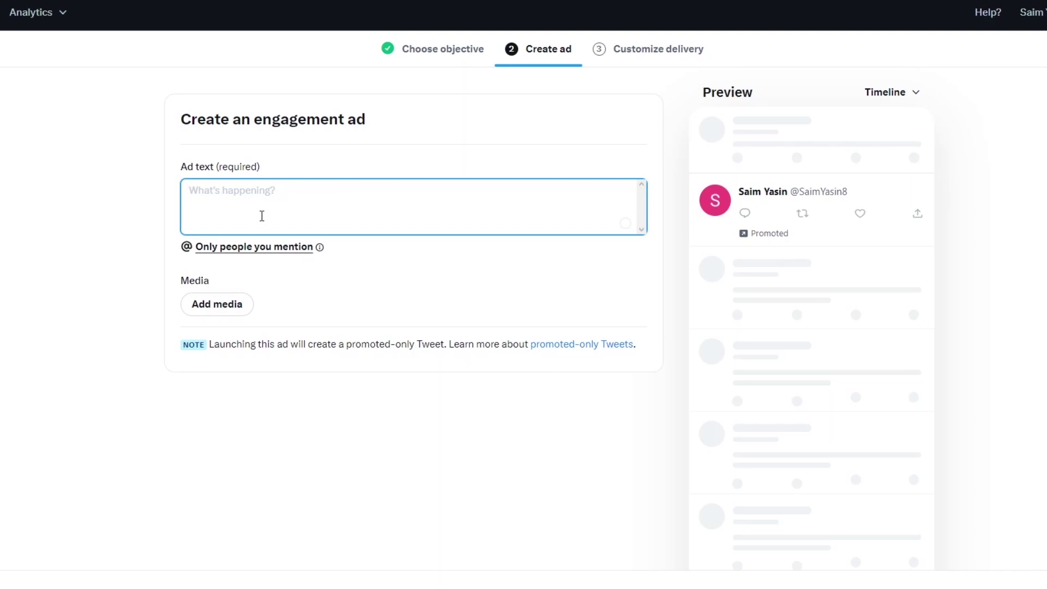
text(hi th)
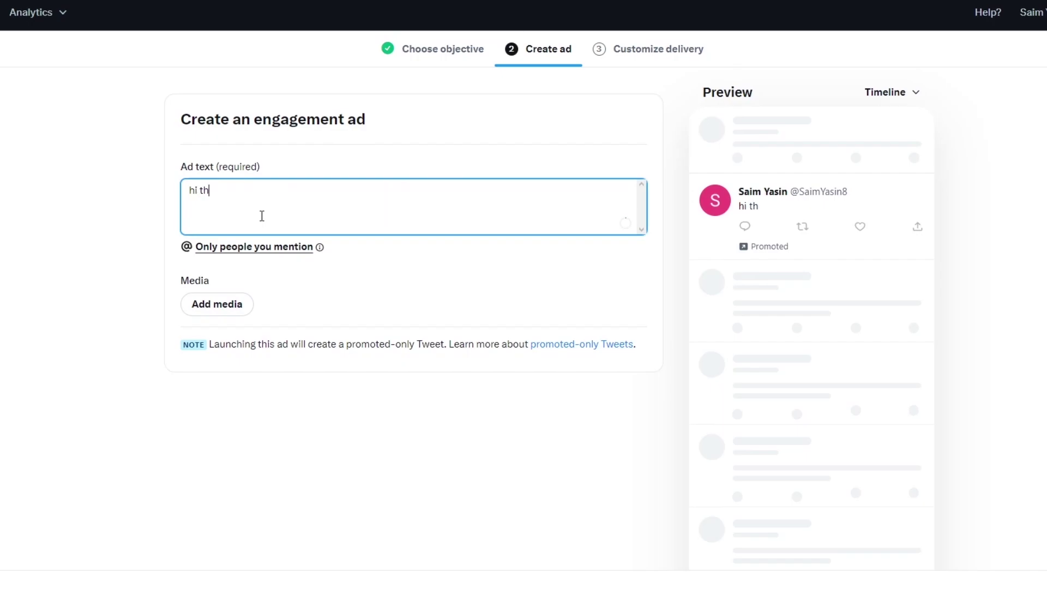
Erase the mistyped start of the winter warmers ad text
key(BackSpace)
key(BackSpace)
key(BackSpace)
text(thi)
text(s w)
text(inter beat t)
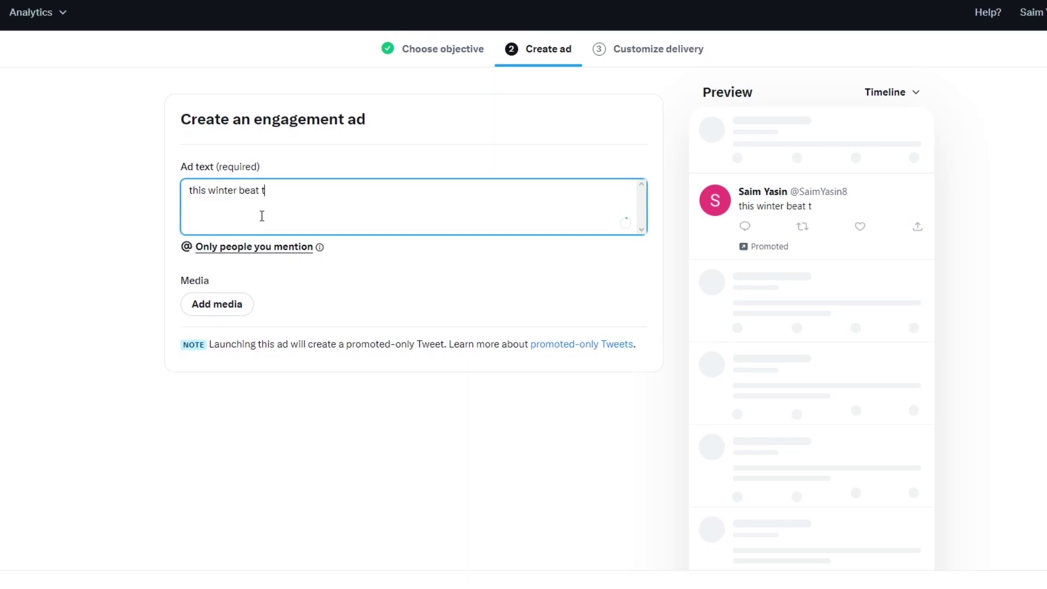
text(he cold w)
text(i)
text(th ou)
text(r new wa)
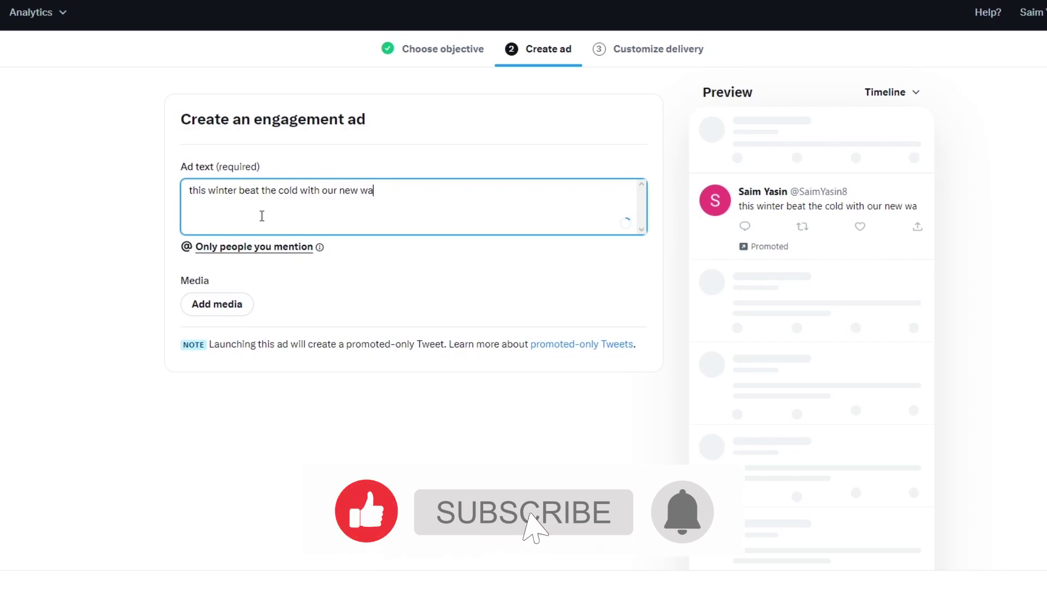
text(r)
text(m)
text(ers)
text( a)
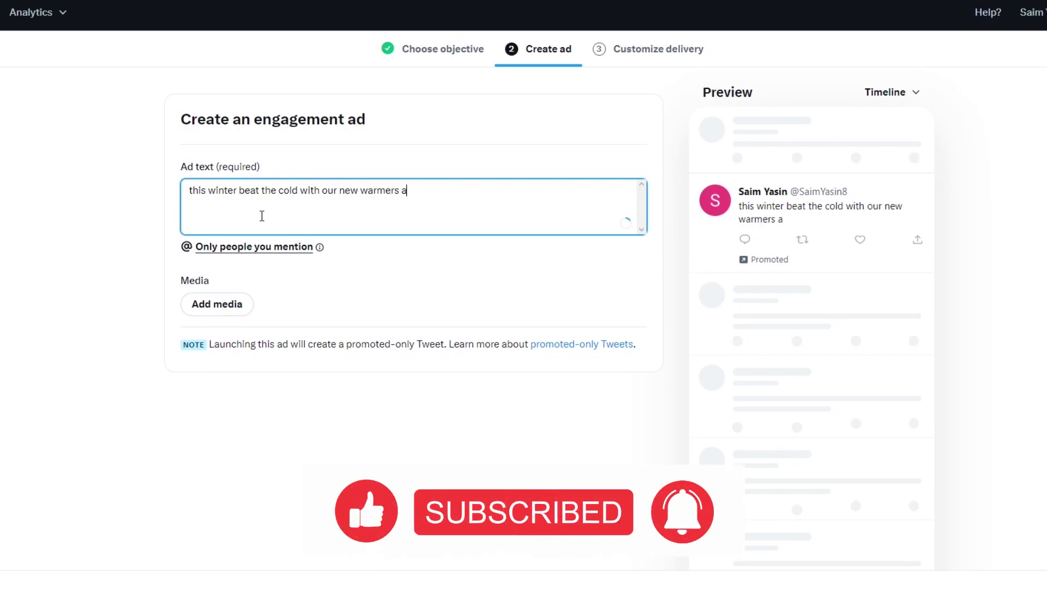
text(nd hea)
text(ted )
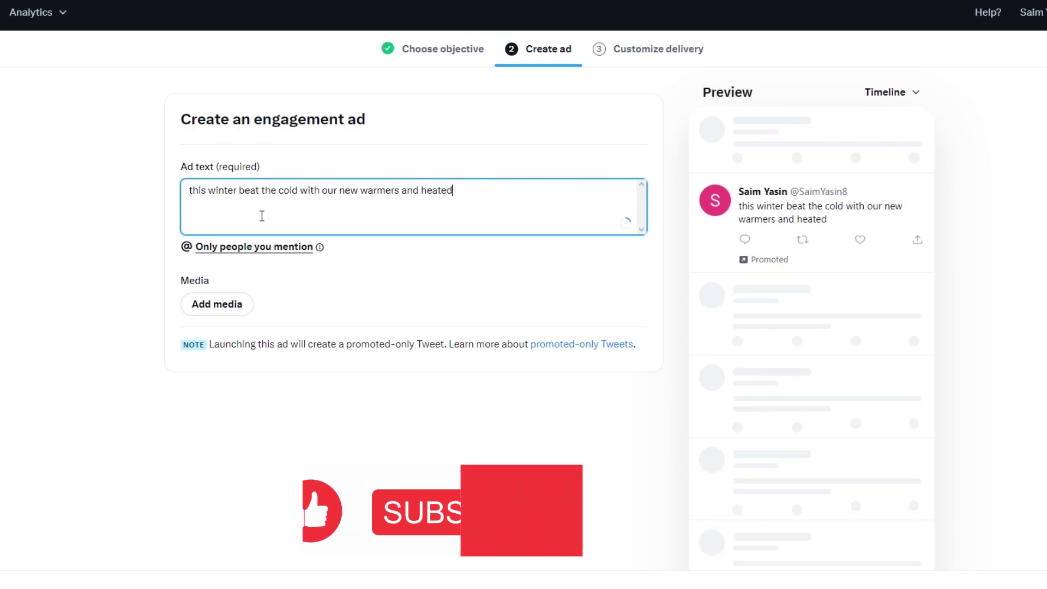
text(jumpers)
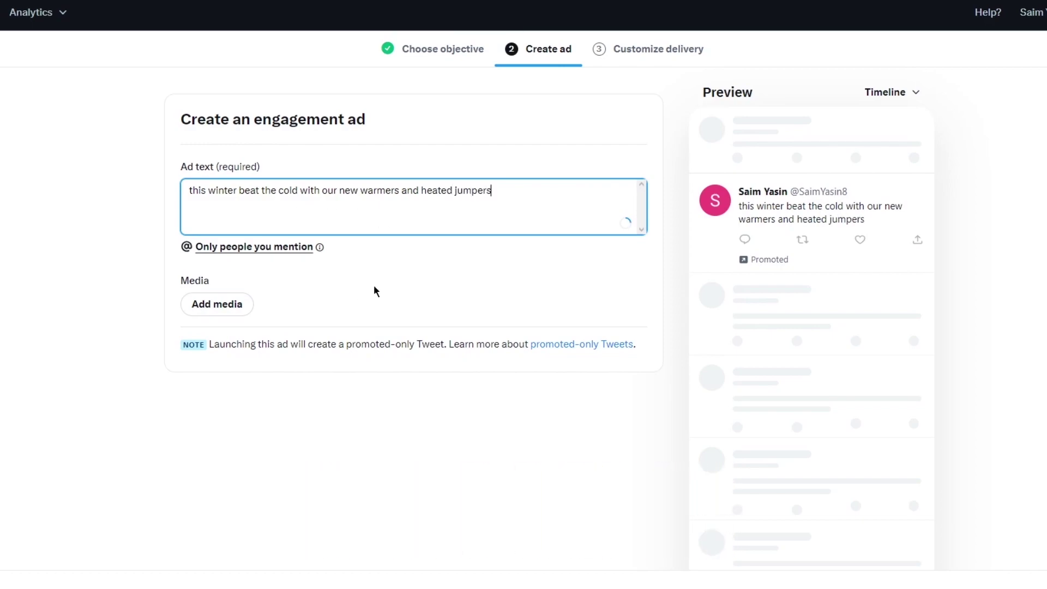
Upload the brown-suit man photo, crop it lower, and attach it from the media library
click(237, 304)
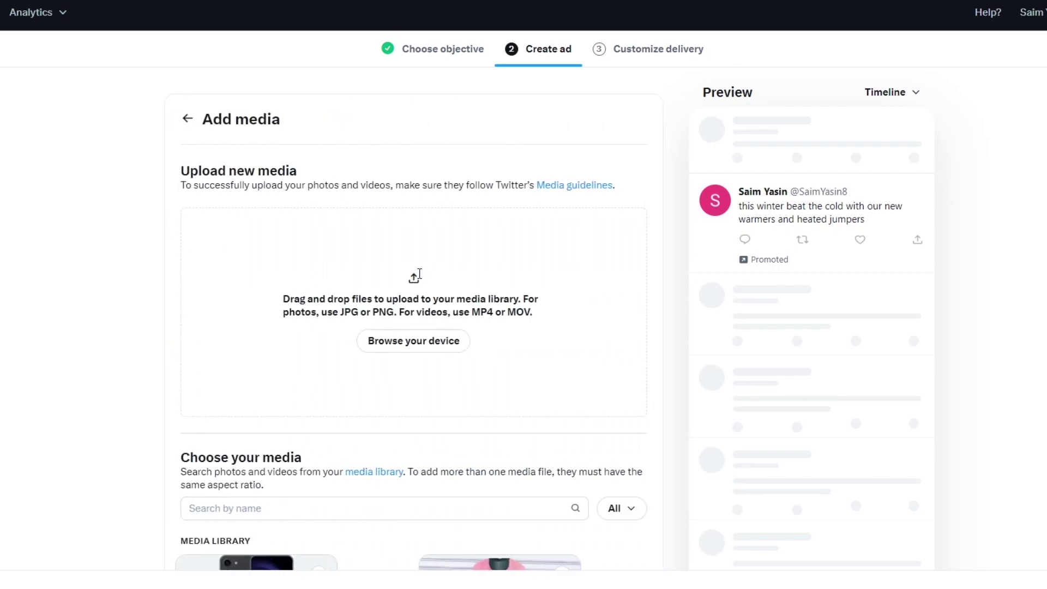
click(408, 347)
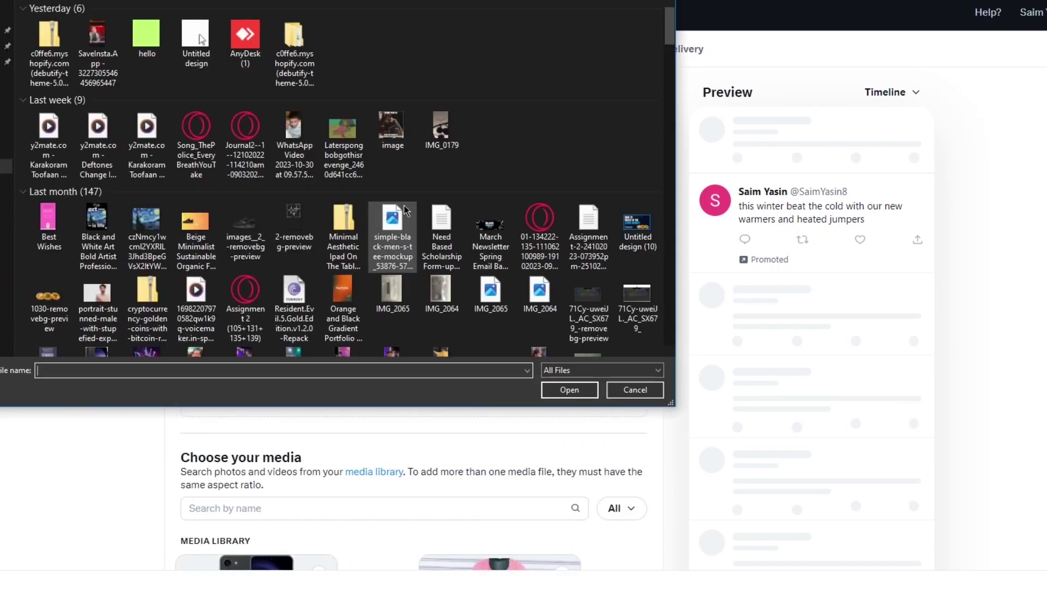
scroll(358, 152, down, 10)
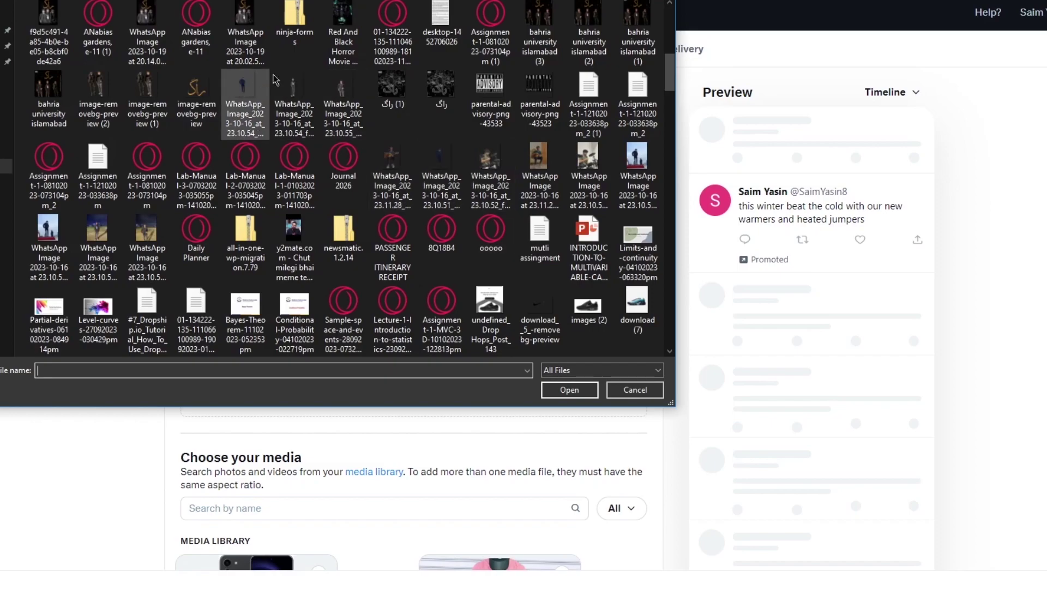
scroll(424, 113, down, 3)
scroll(423, 113, down, 5)
scroll(447, 237, down, 5)
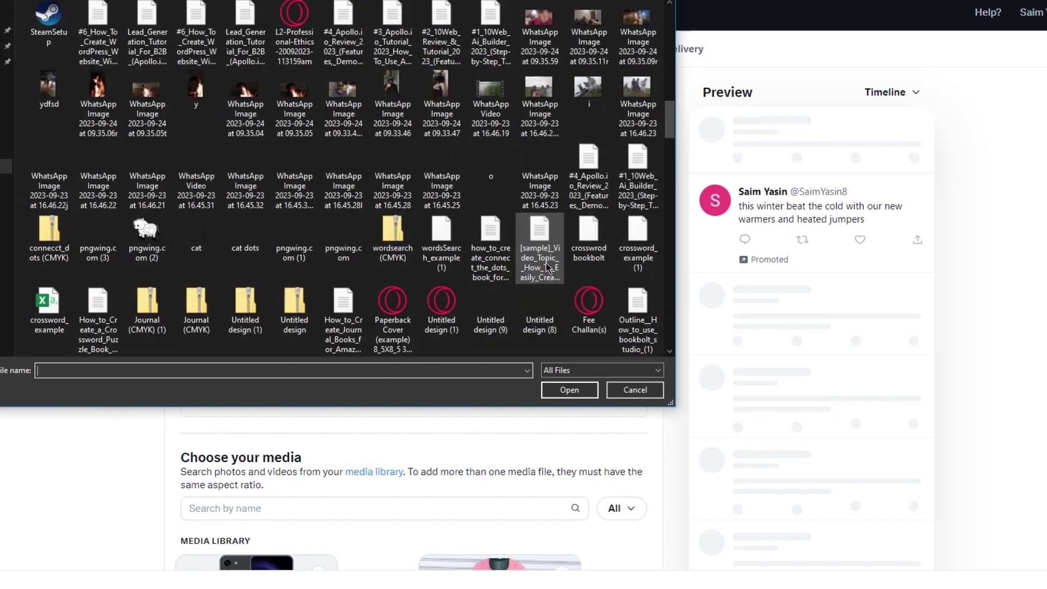
scroll(447, 238, down, 3)
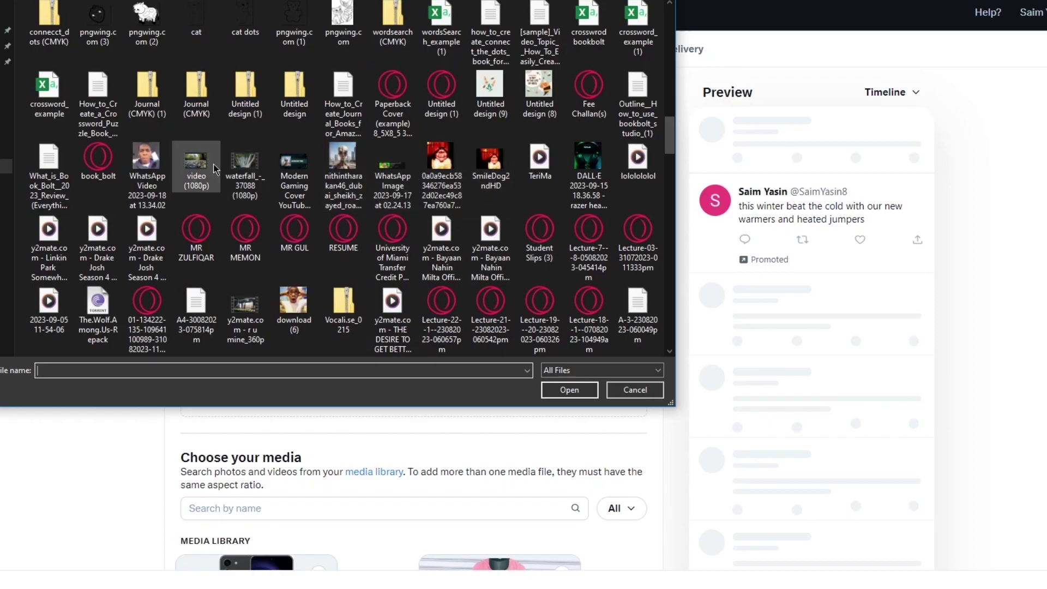
scroll(328, 181, down, 5)
scroll(328, 181, down, 5)
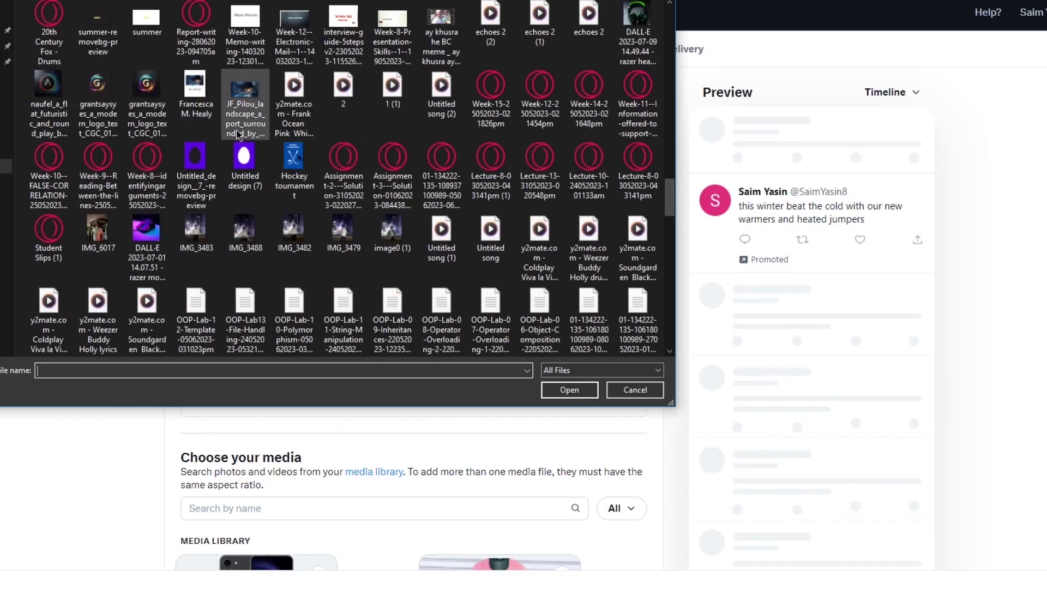
scroll(246, 140, down, 3)
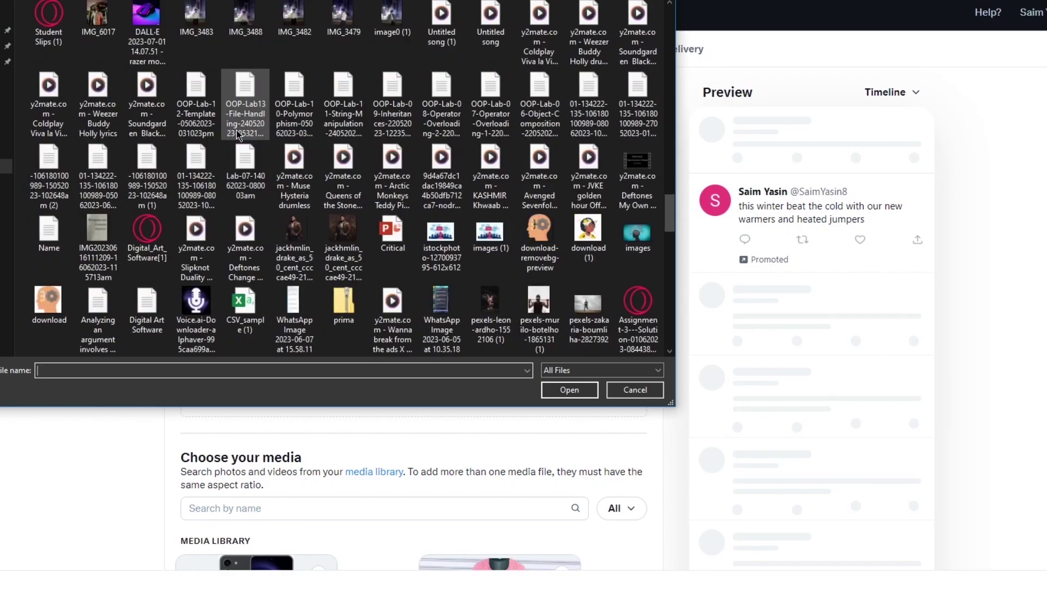
double_click(324, 233)
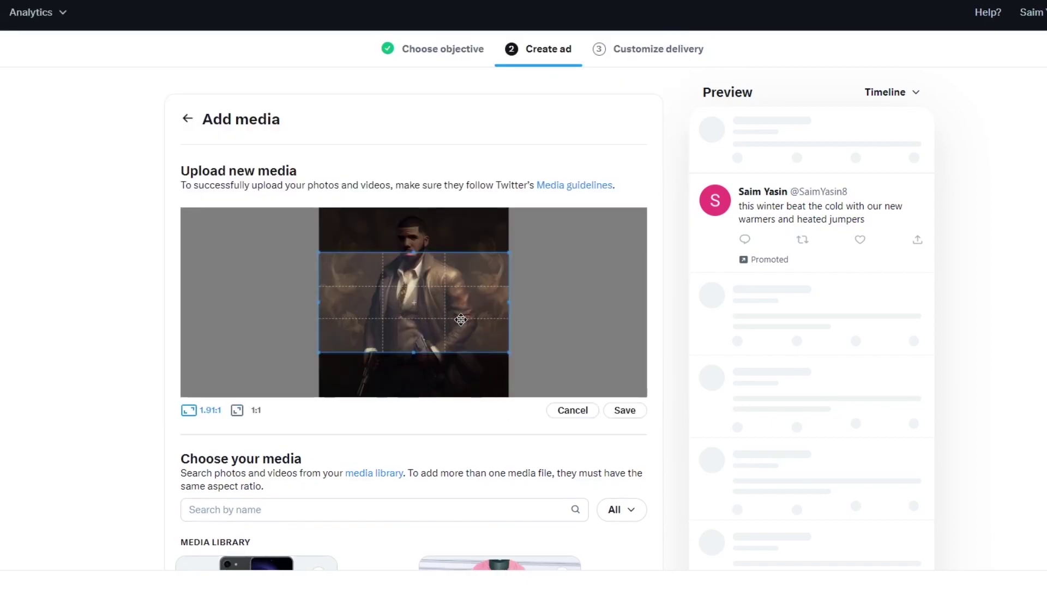
mouse_move(436, 311)
mouse_down()
mouse_move(436, 344)
mouse_move(435, 320)
mouse_up()
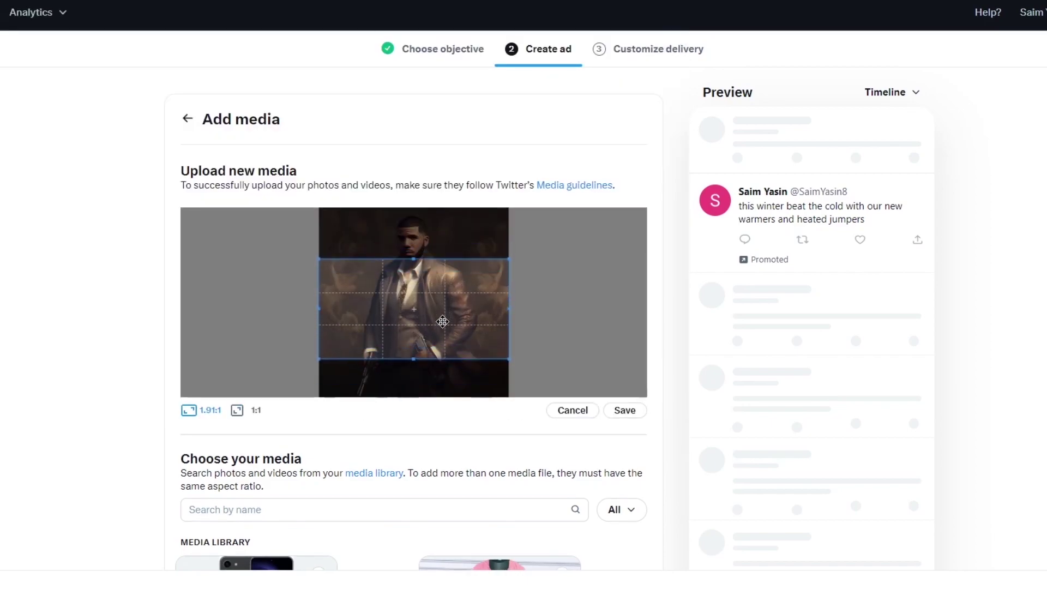
click(624, 410)
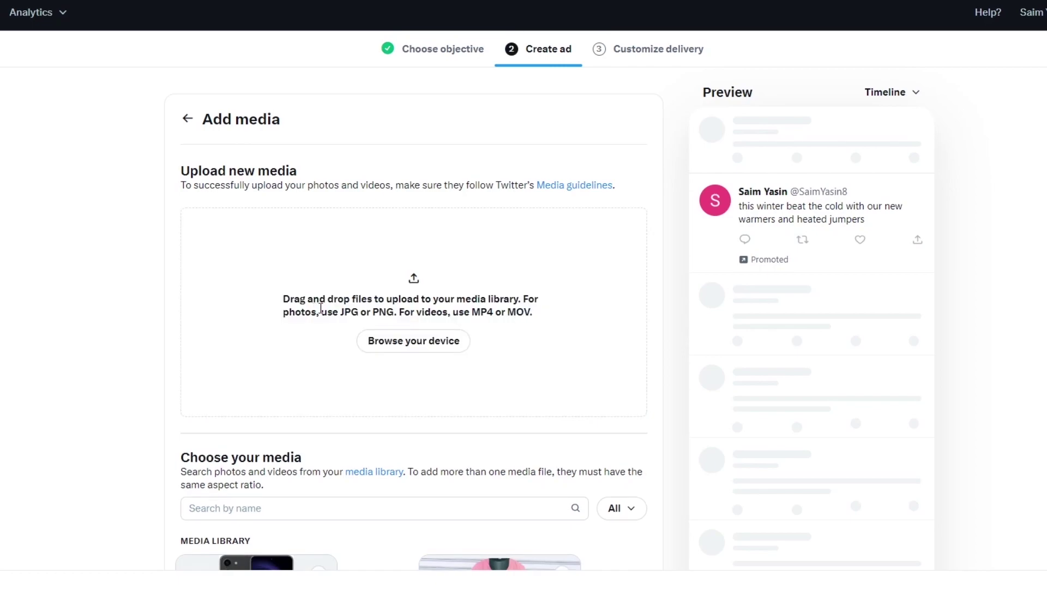
scroll(638, 401, down, 4)
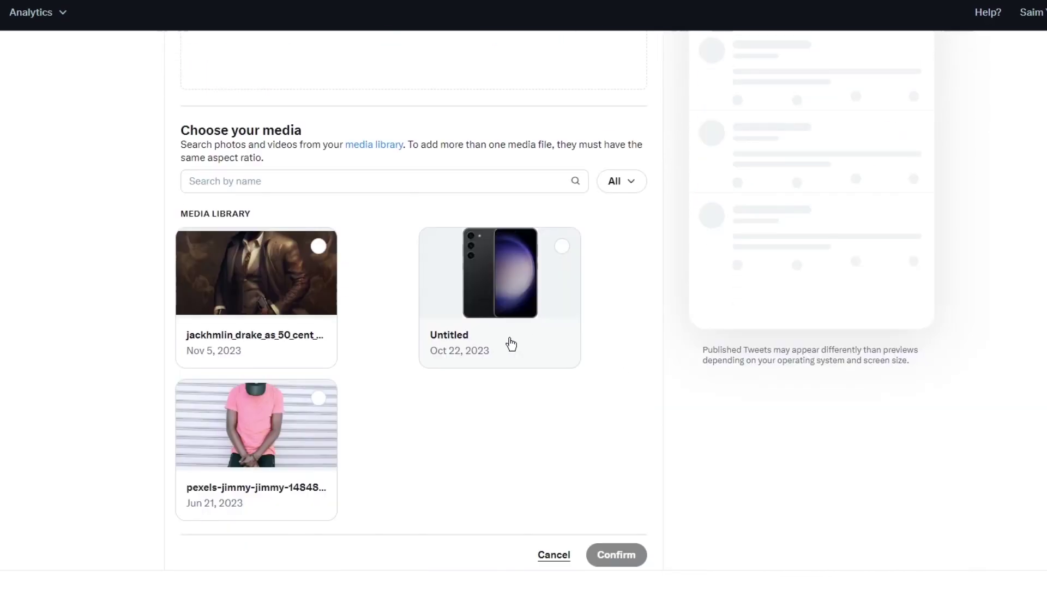
click(319, 247)
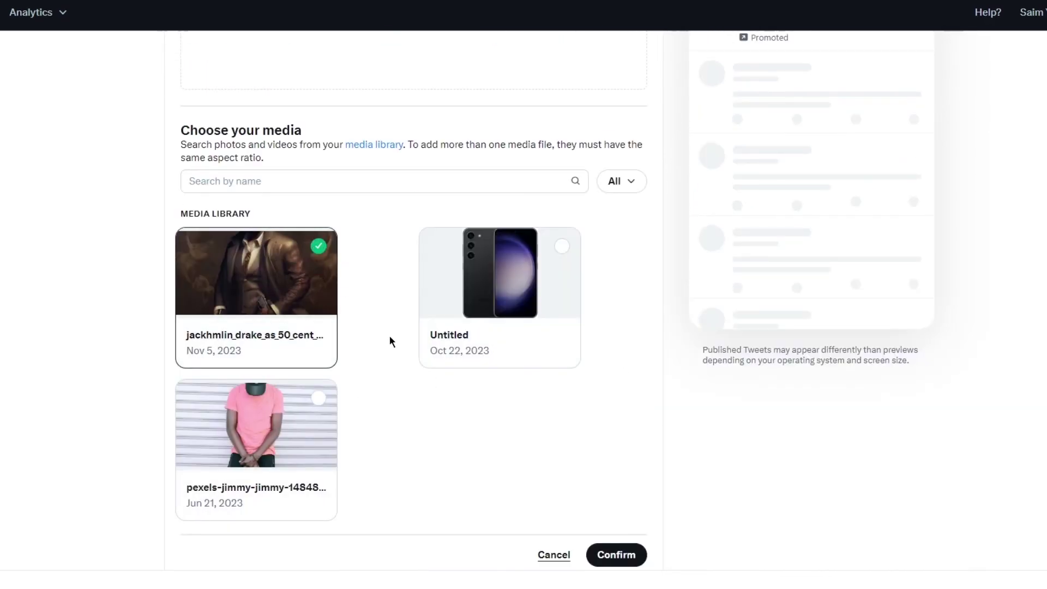
scroll(390, 339, up, 4)
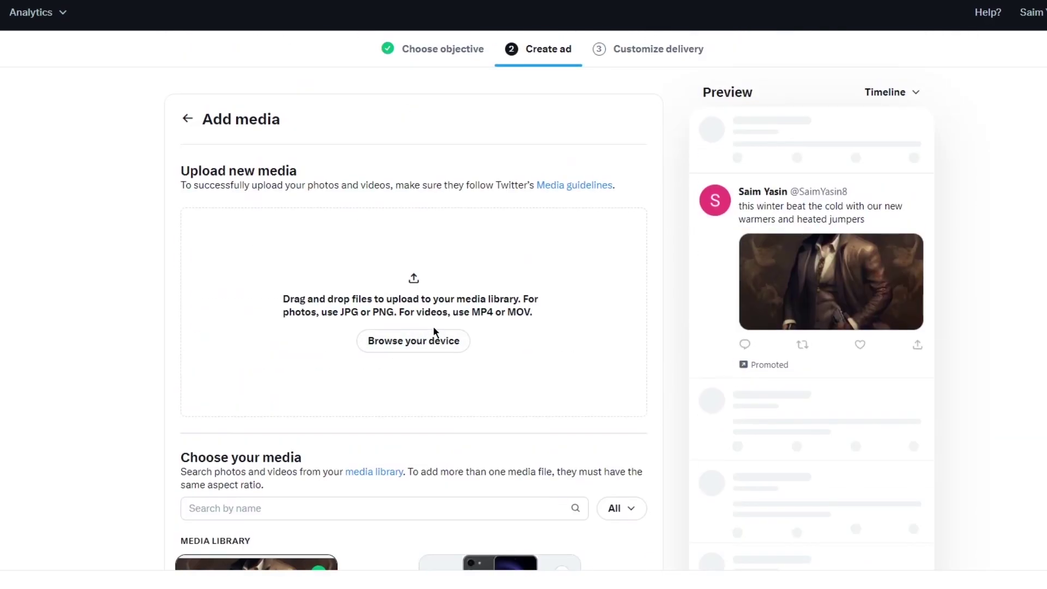
scroll(414, 341, down, 1)
scroll(343, 287, up, 1)
click(188, 119)
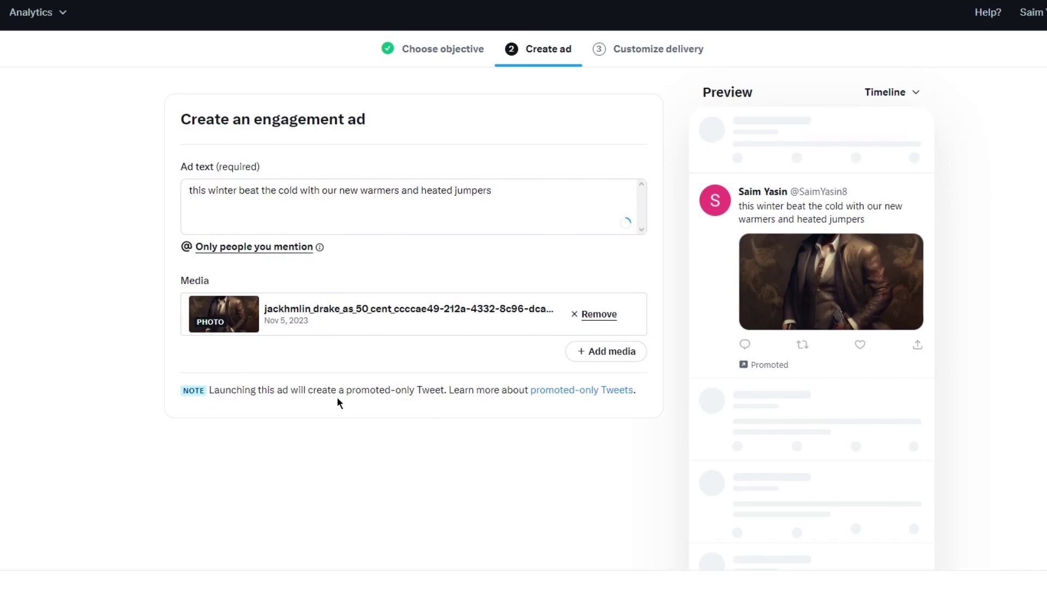
scroll(810, 450, down, 2)
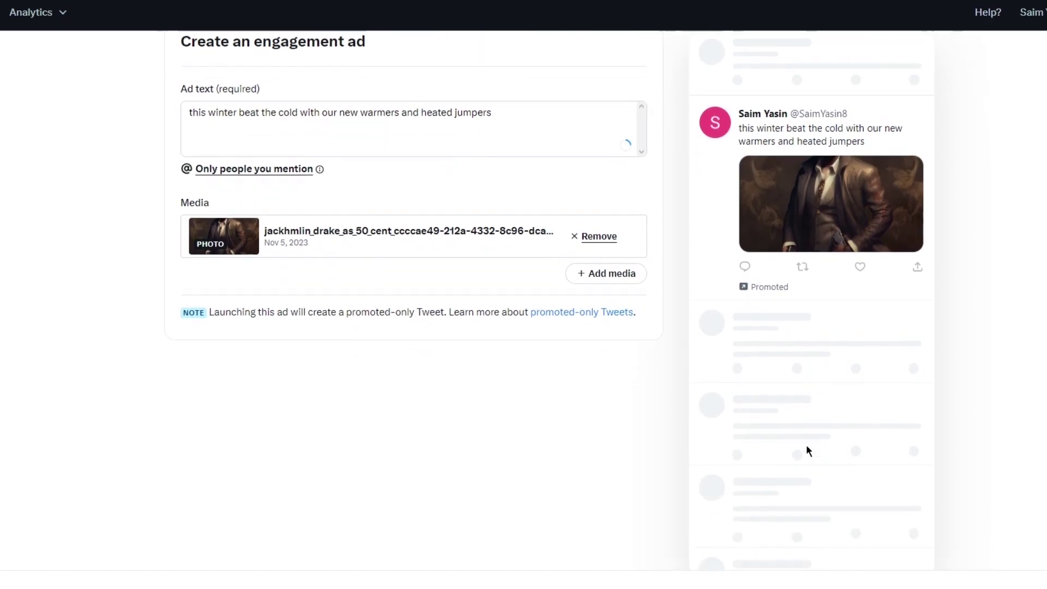
scroll(810, 450, down, 1)
scroll(811, 450, up, 3)
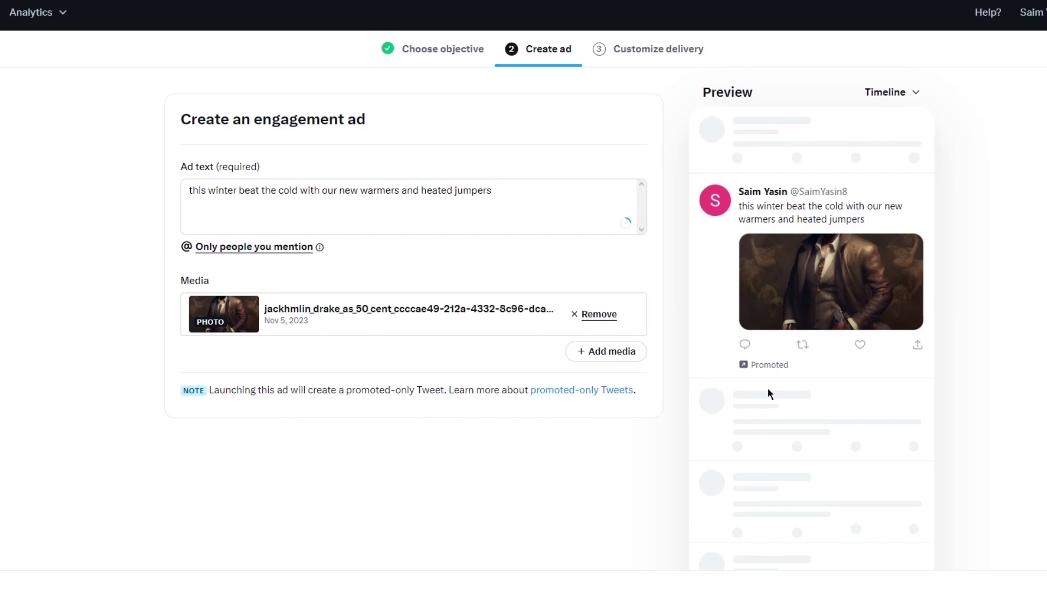
scroll(768, 387, down, 1)
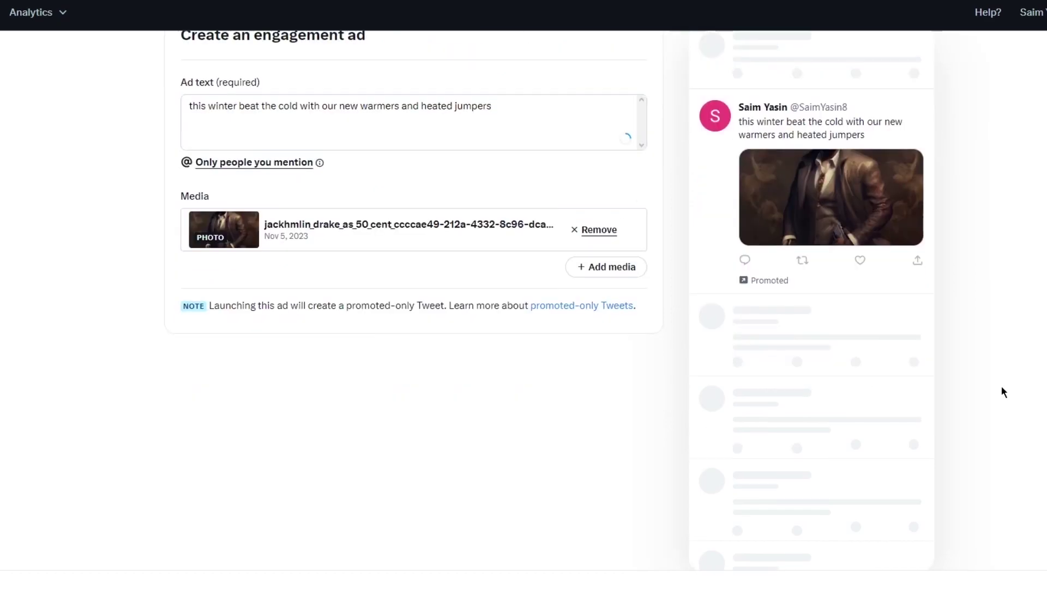
scroll(998, 393, down, 1)
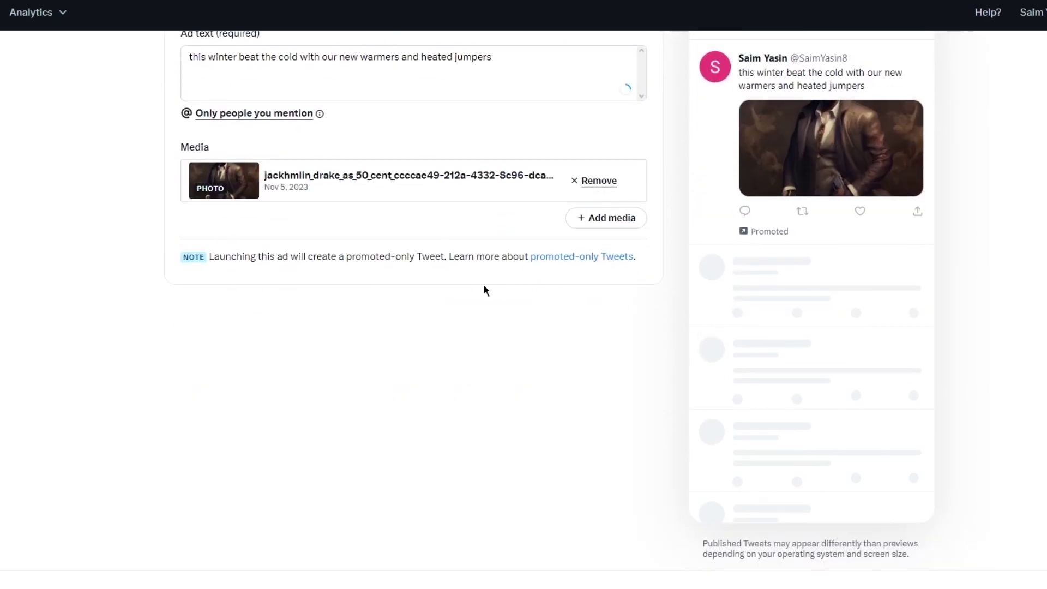
scroll(322, 279, up, 1)
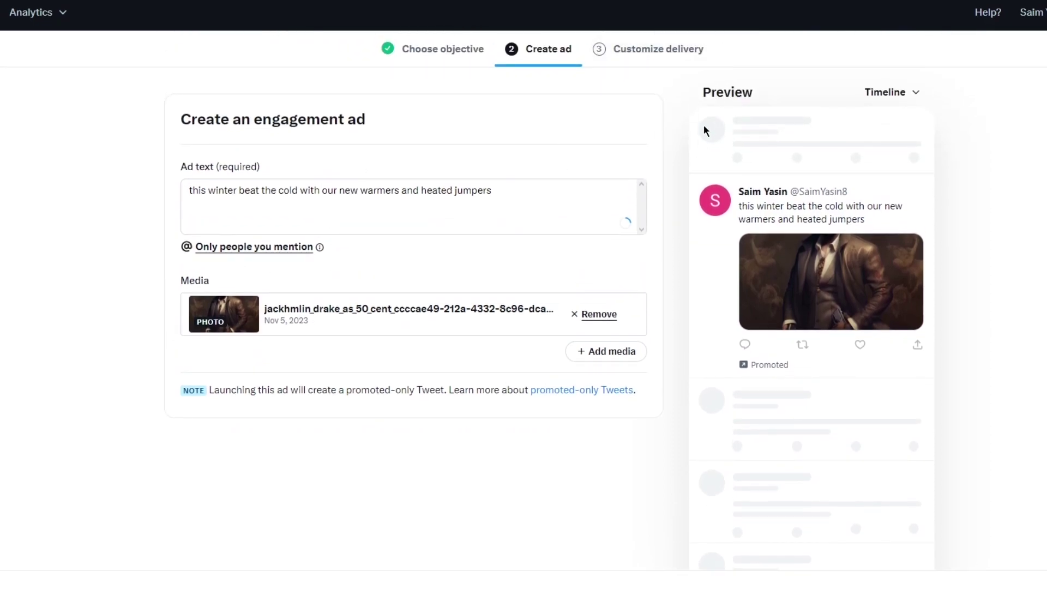
scroll(803, 204, down, 2)
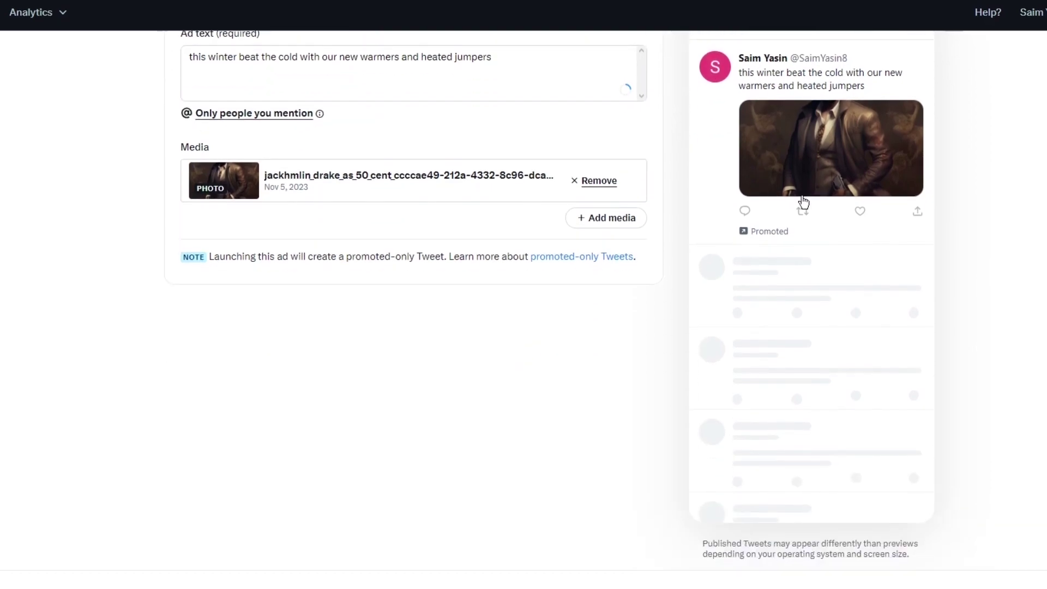
scroll(802, 203, up, 2)
Open and close the preview placement list while reviewing the ad preview
click(892, 93)
click(925, 148)
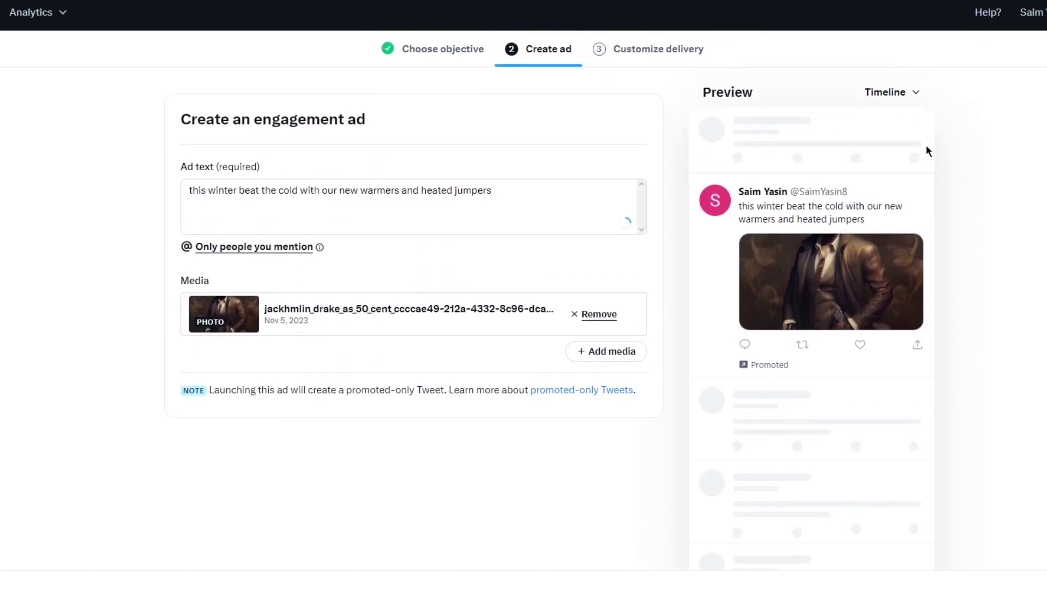
scroll(916, 205, down, 2)
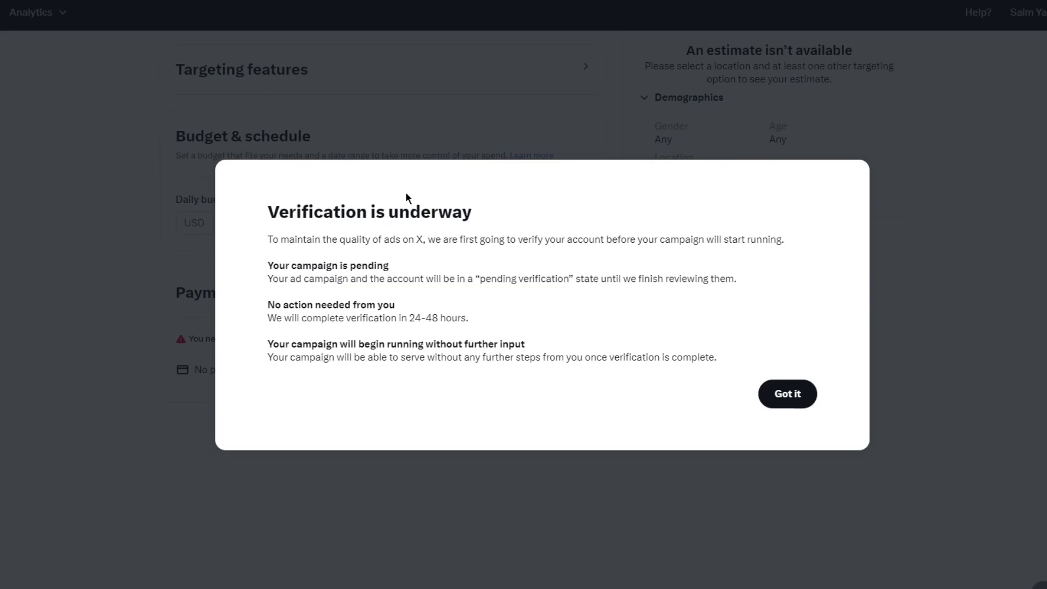
Dismiss the 'Verification is underway' notice with Got it
click(787, 393)
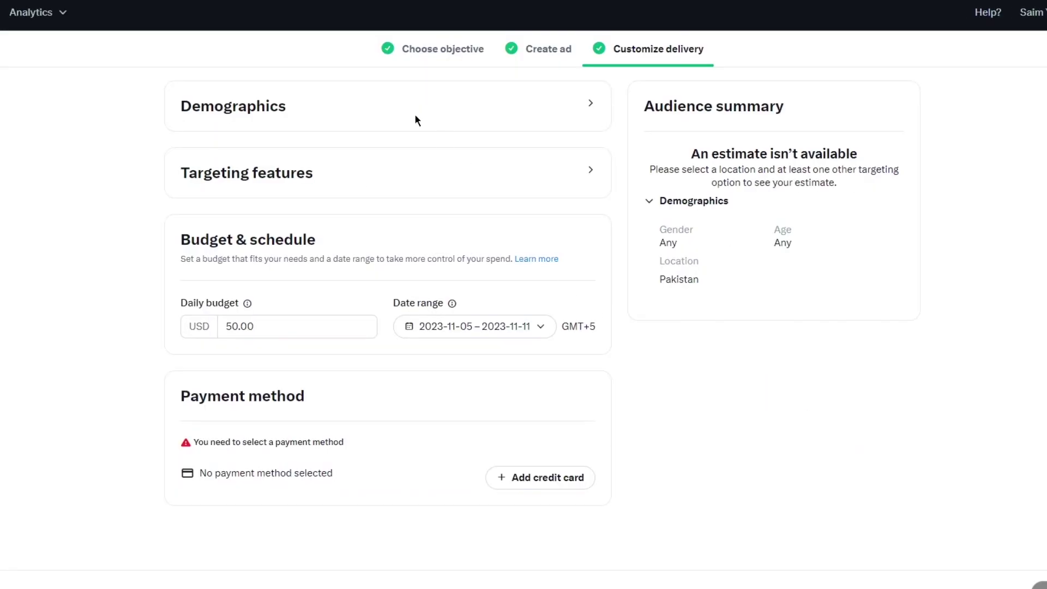
Expand Demographics and set gender targeting to Men
click(579, 106)
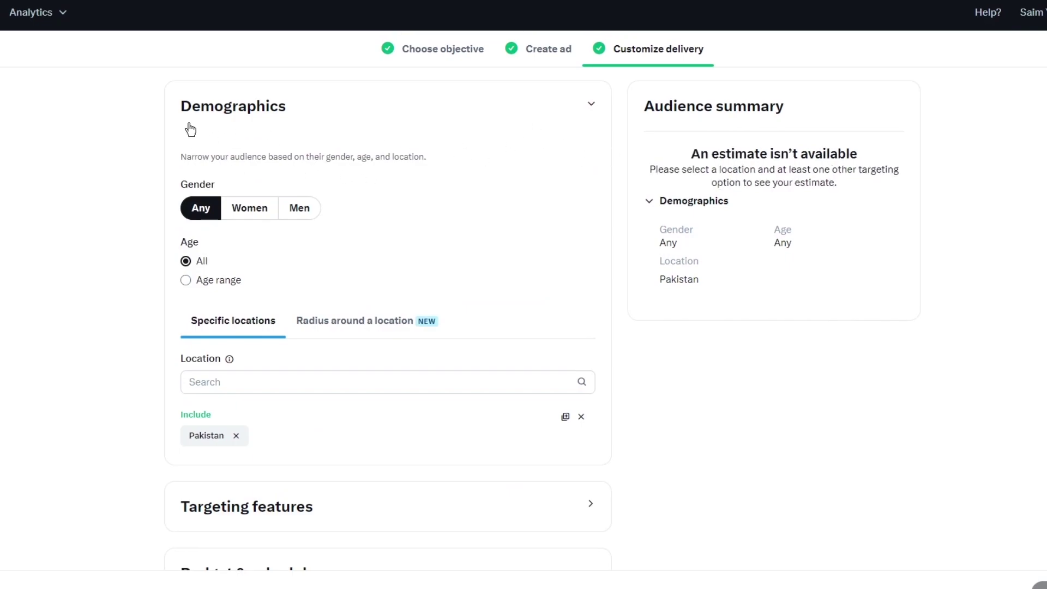
drag(184, 154, 413, 156)
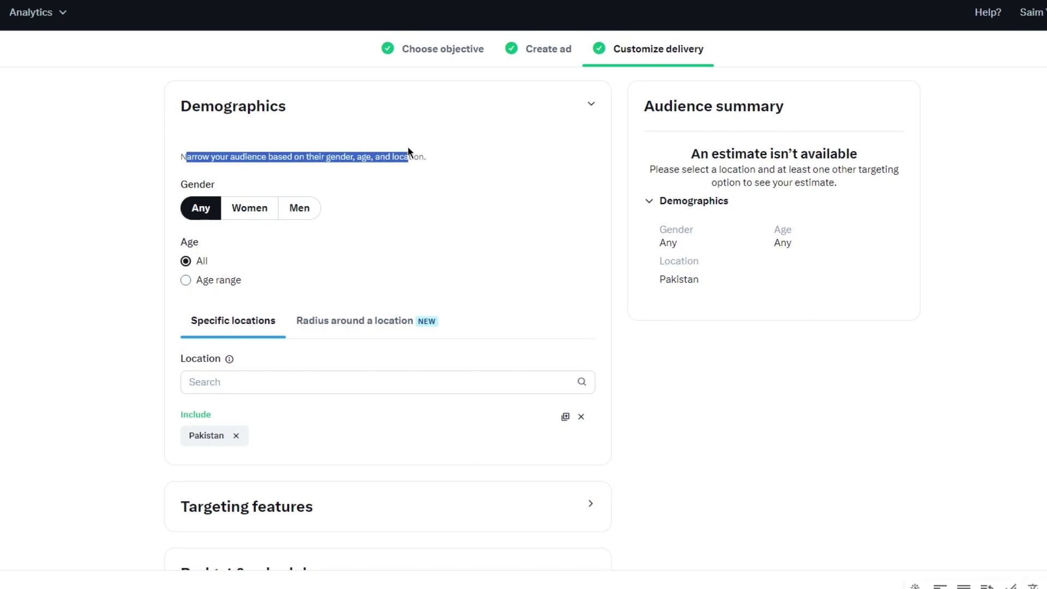
click(461, 159)
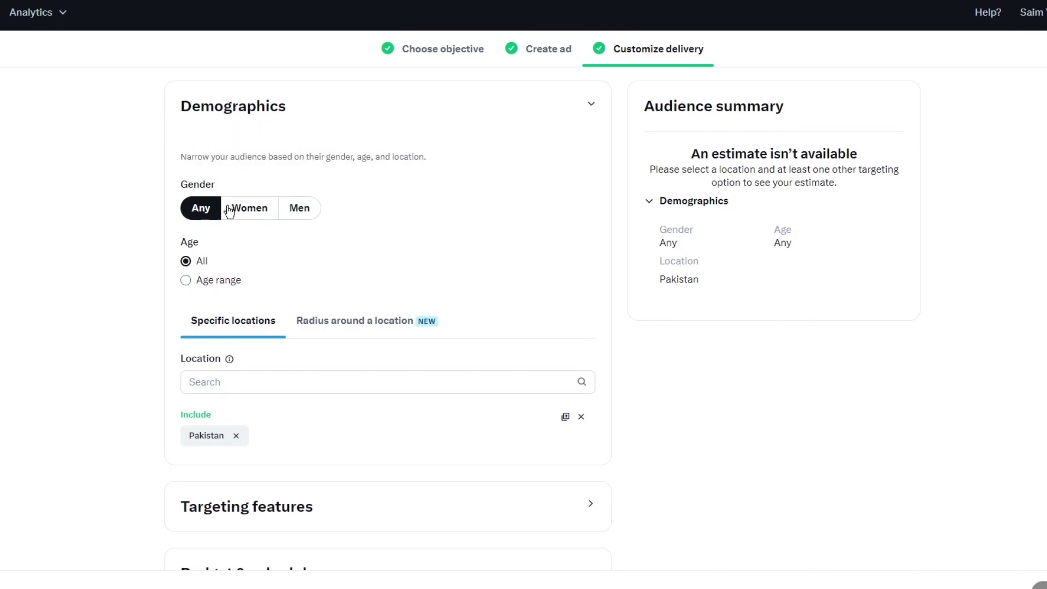
drag(187, 182, 219, 196)
click(167, 201)
click(301, 207)
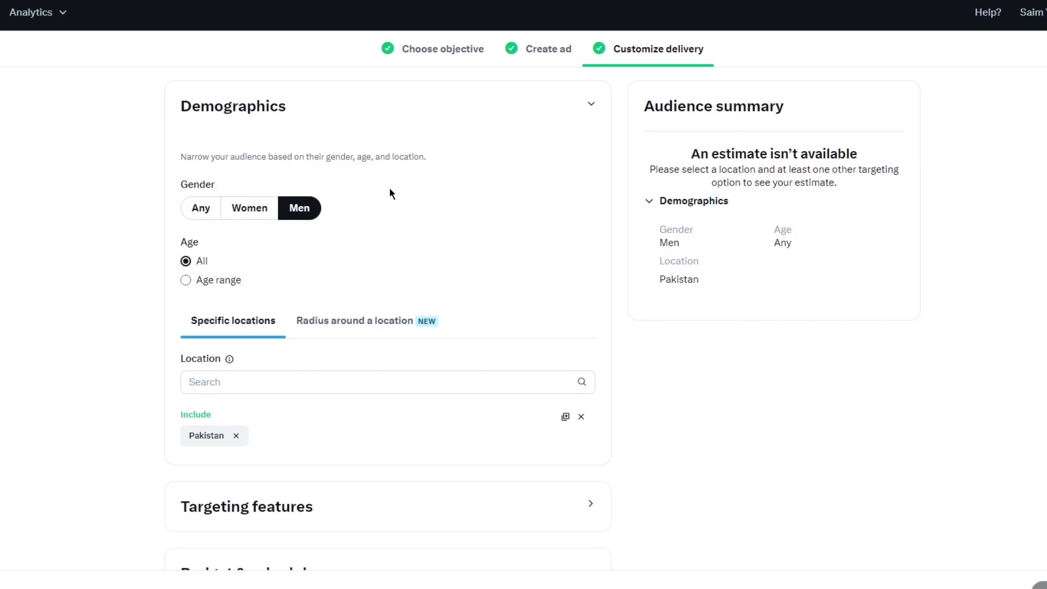
Set a custom age range from 18 to 54
click(219, 280)
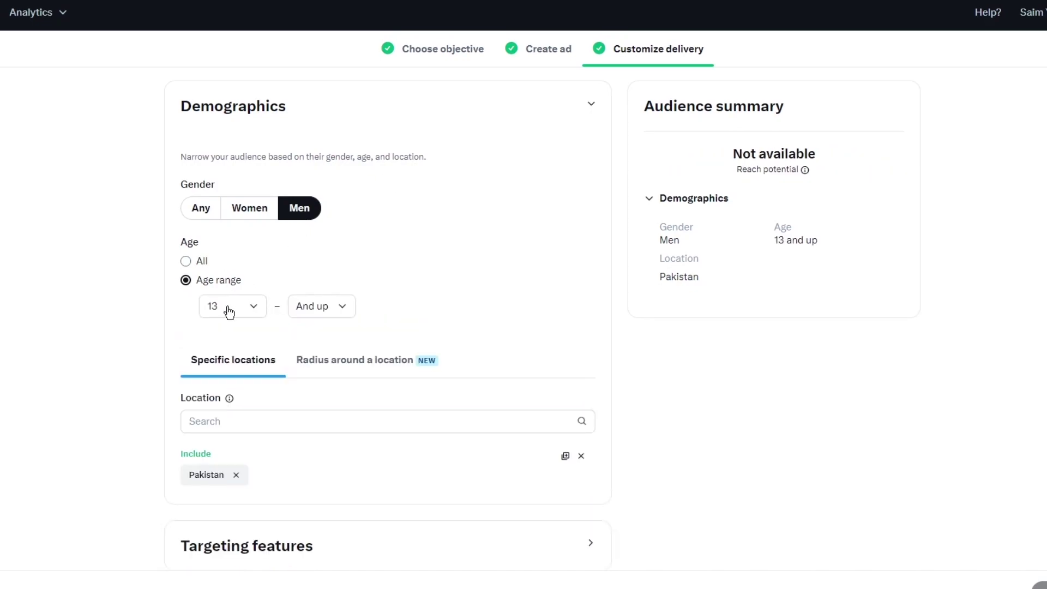
click(231, 306)
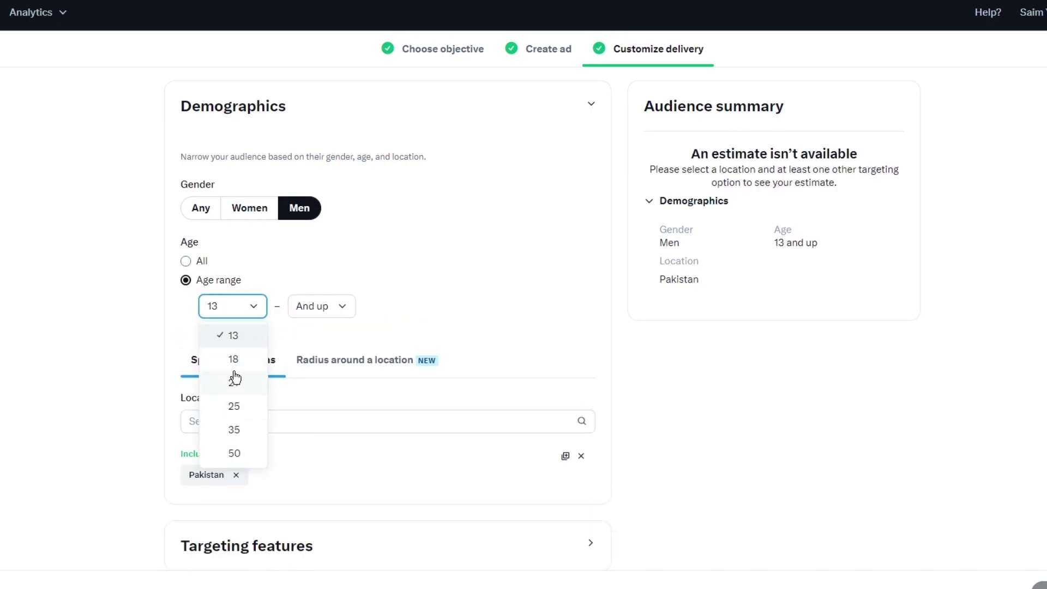
click(234, 360)
click(321, 306)
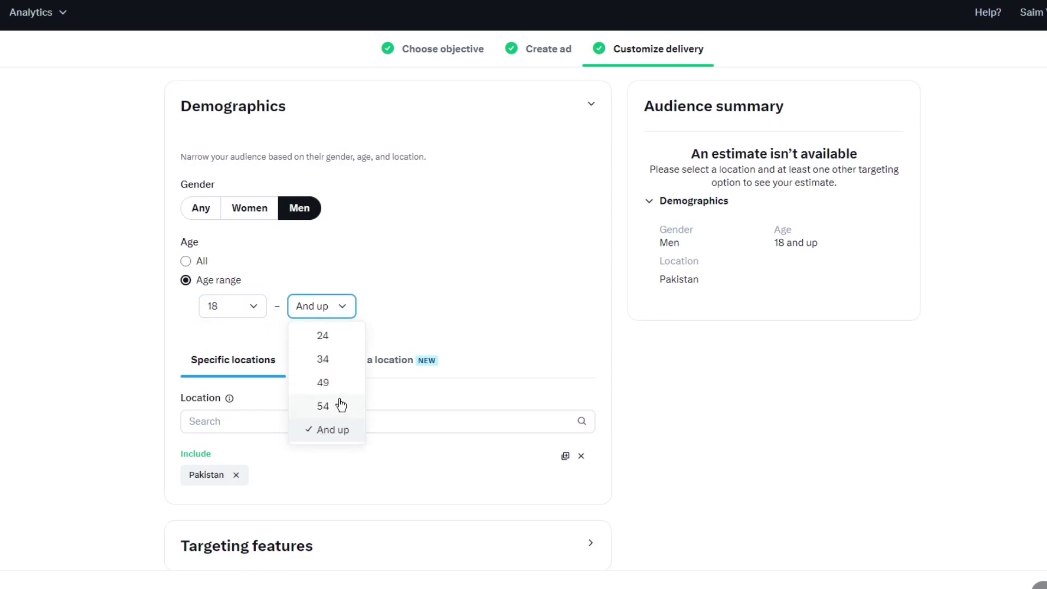
click(323, 406)
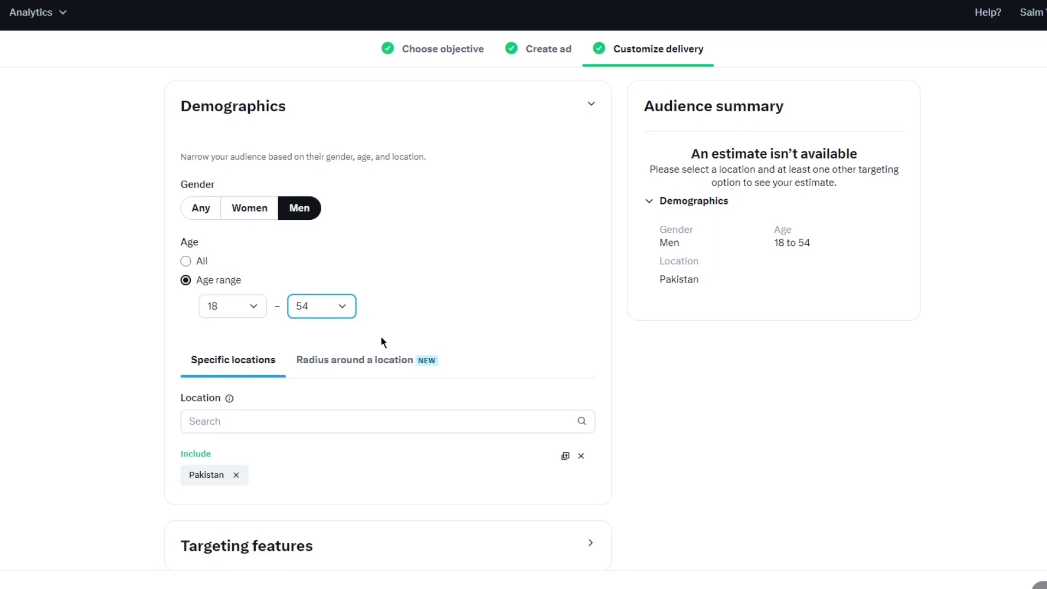
Switch location targeting to a radius around an address and select the location search field
click(327, 361)
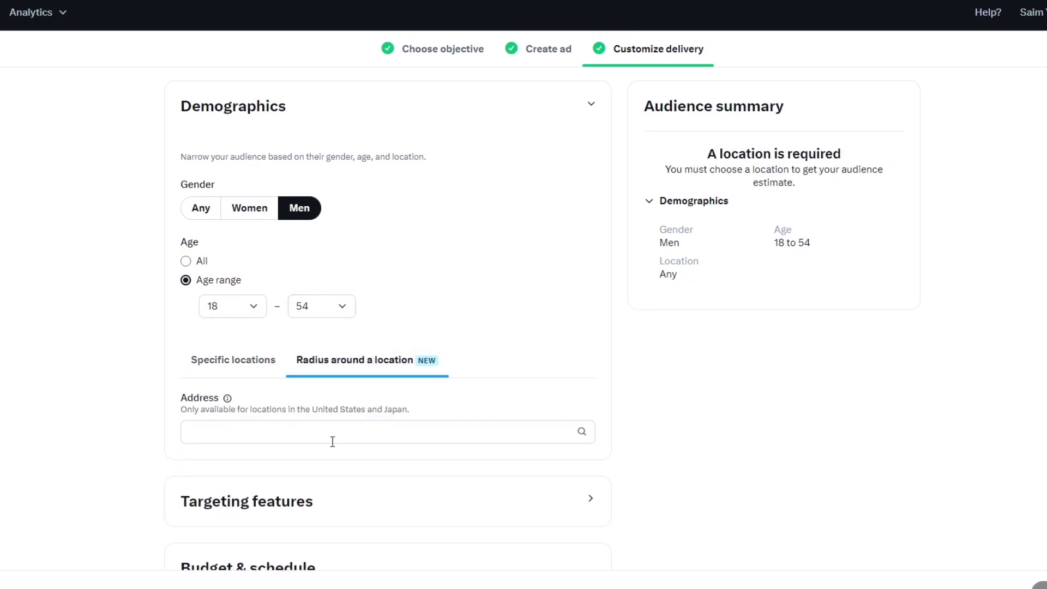
click(332, 443)
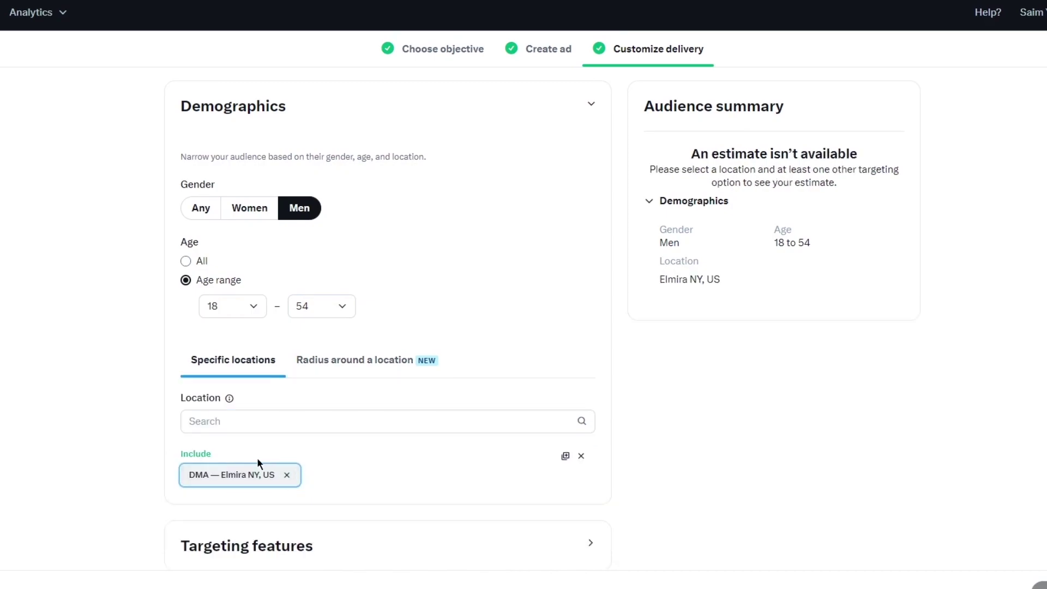
click(214, 421)
scroll(318, 306, down, 3)
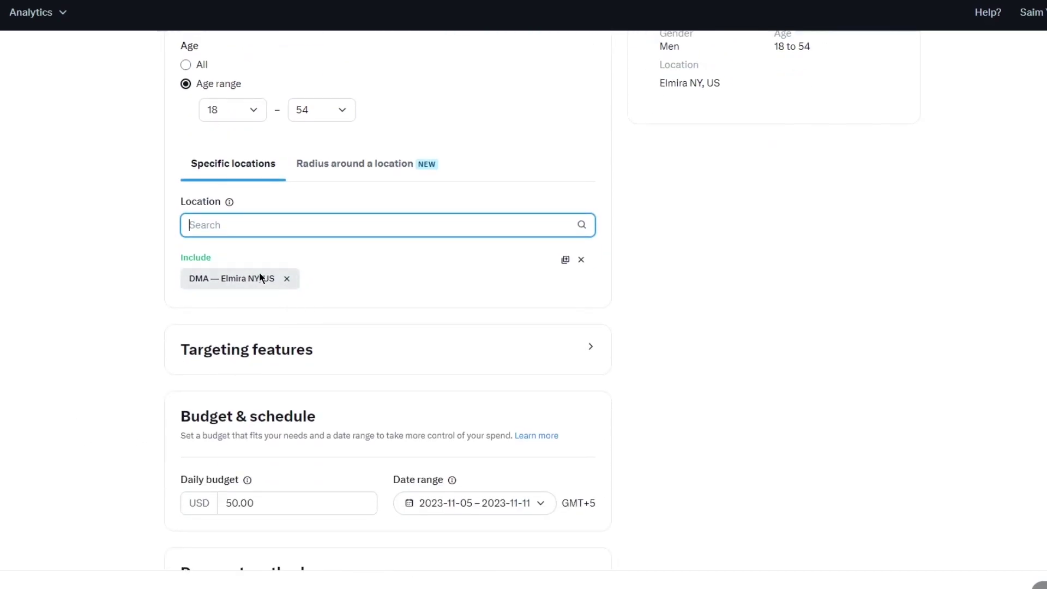
scroll(333, 337, down, 1)
click(369, 287)
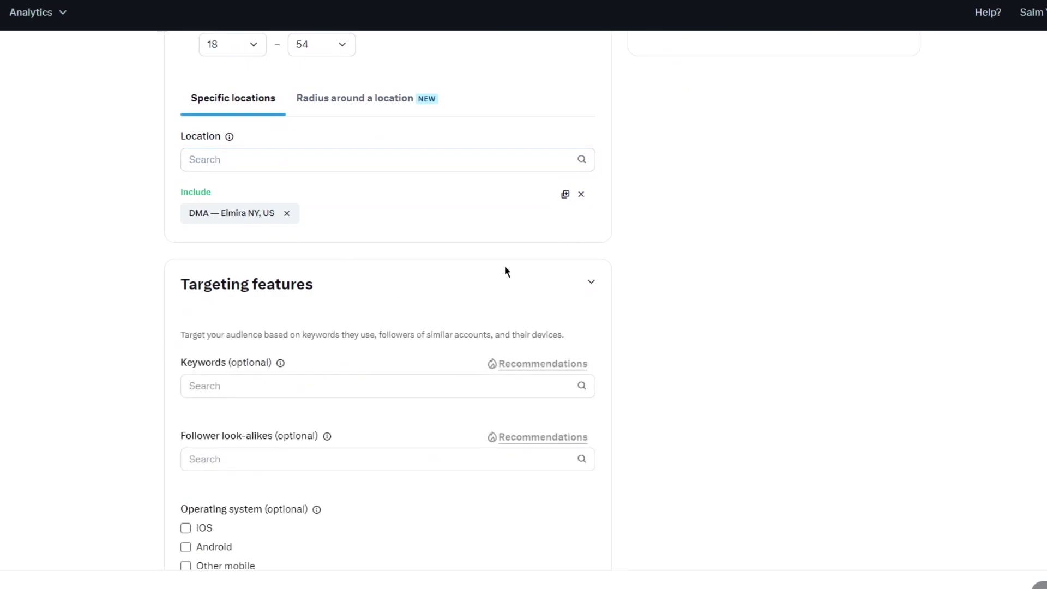
scroll(505, 265, down, 3)
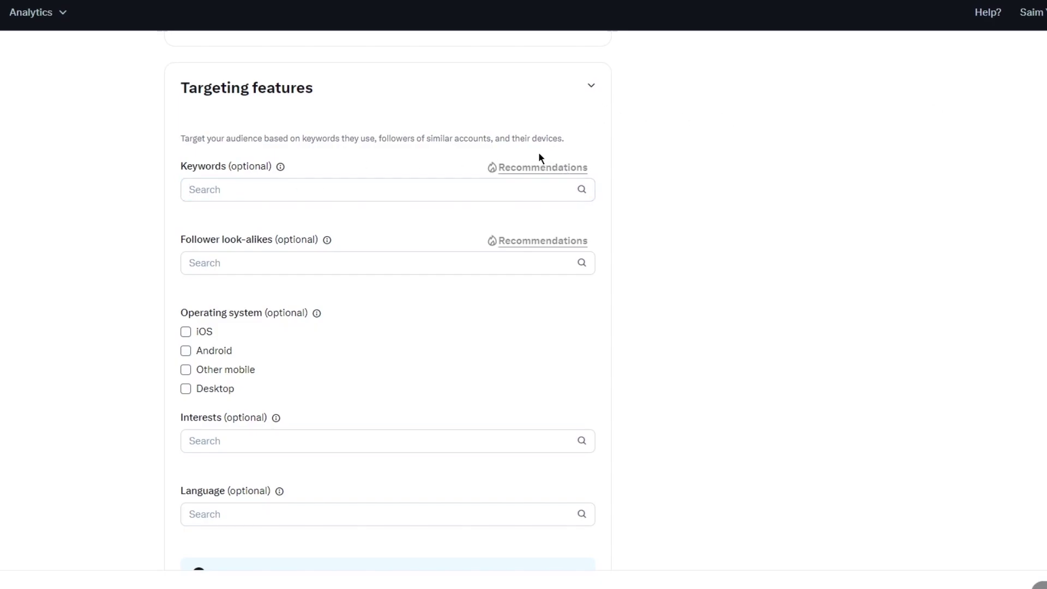
click(418, 186)
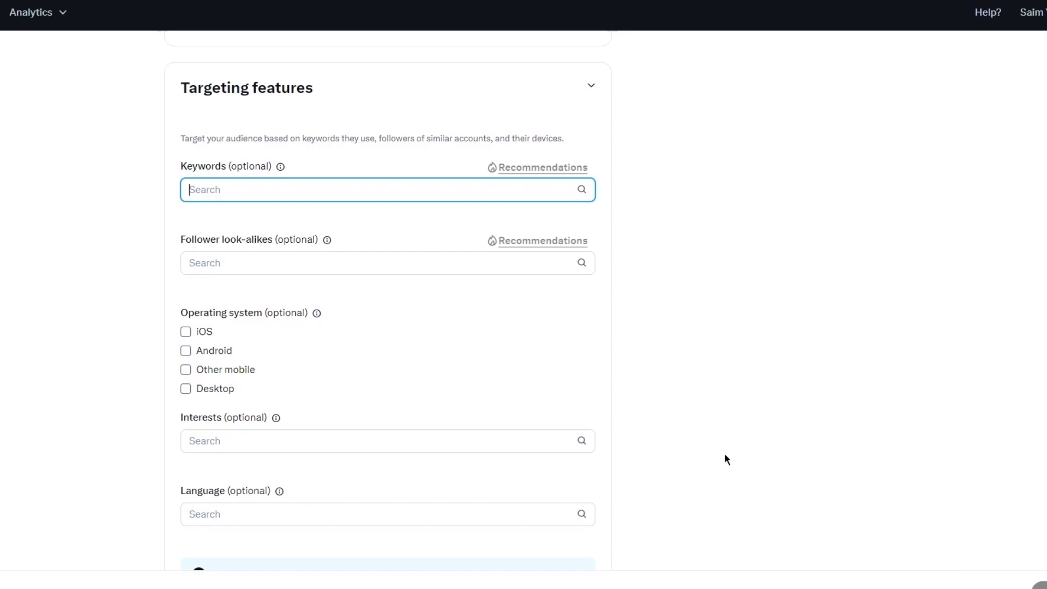
click(777, 327)
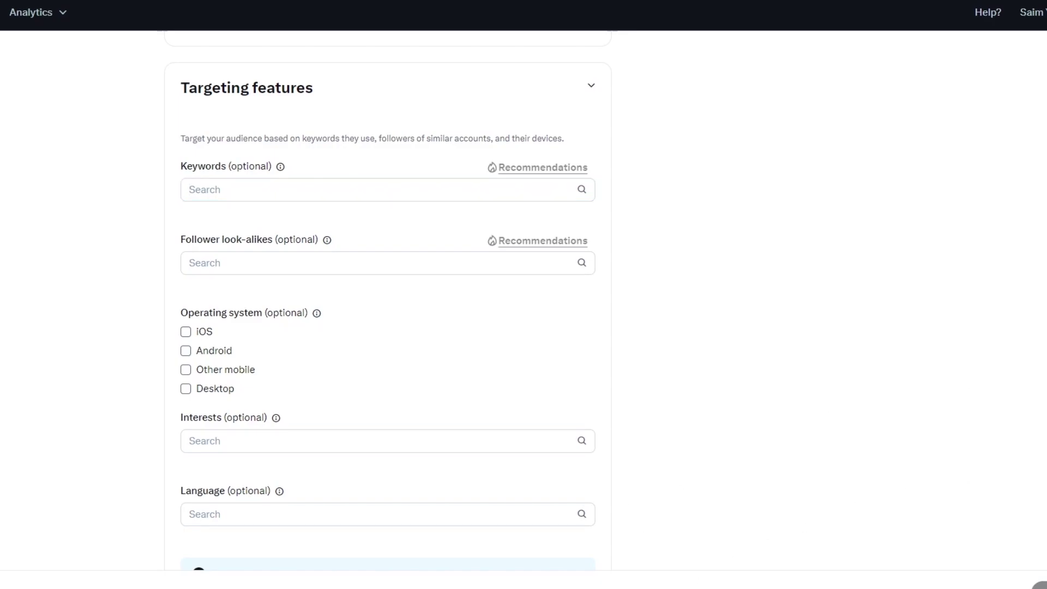
scroll(511, 263, down, 5)
scroll(510, 263, down, 1)
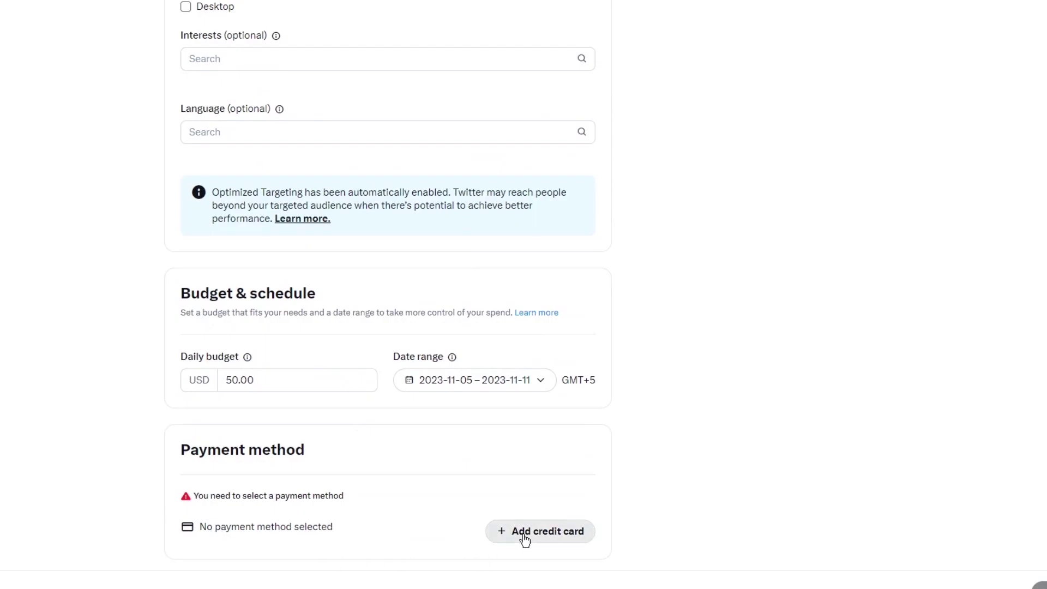
scroll(403, 446, up, 10)
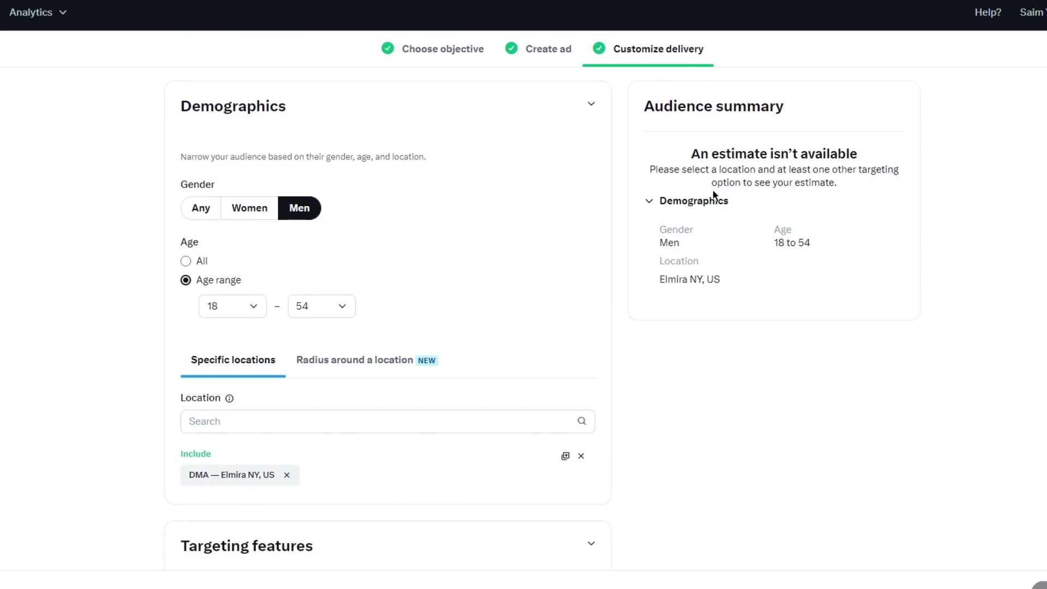
scroll(788, 274, down, 4)
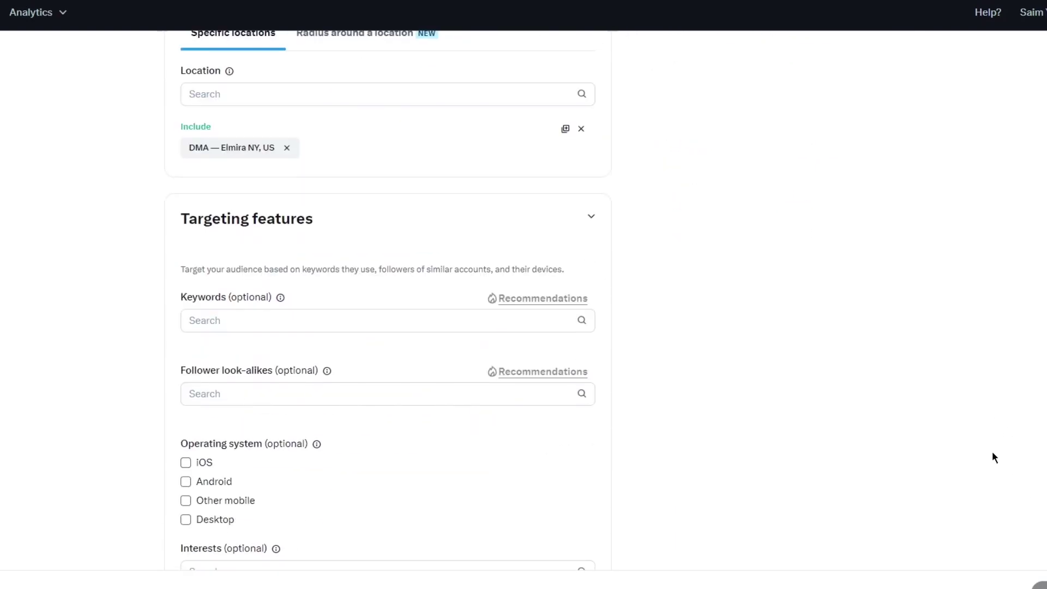